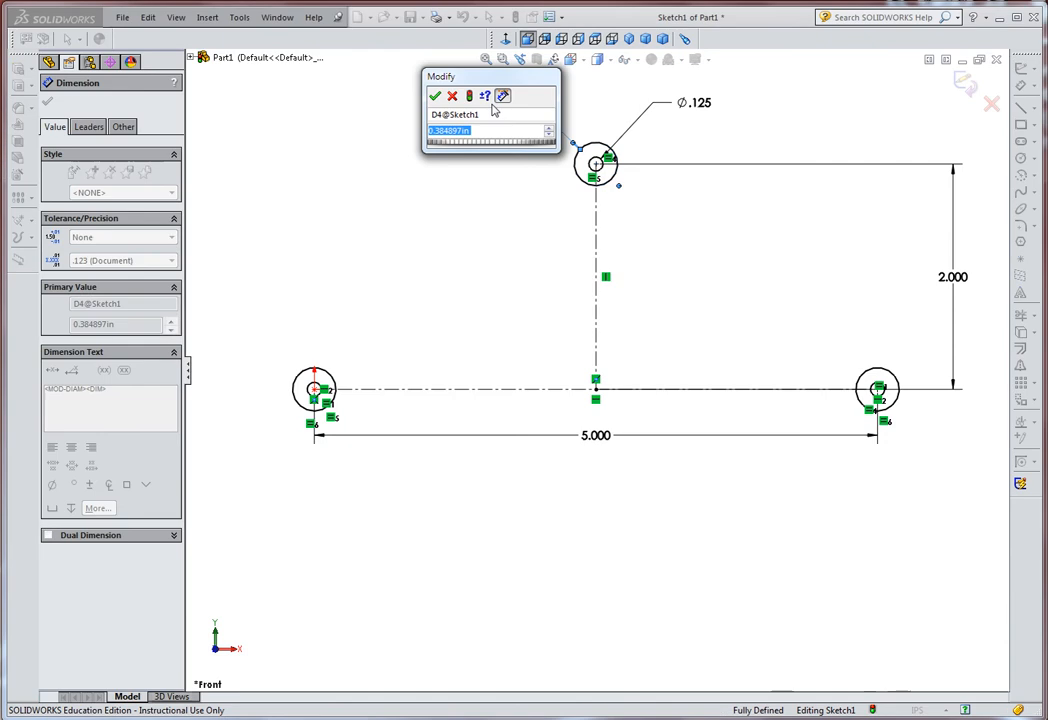
# Step: Set the diameter of the outer circle at the triangle's apex to .375 in
pyautogui.write('.385')
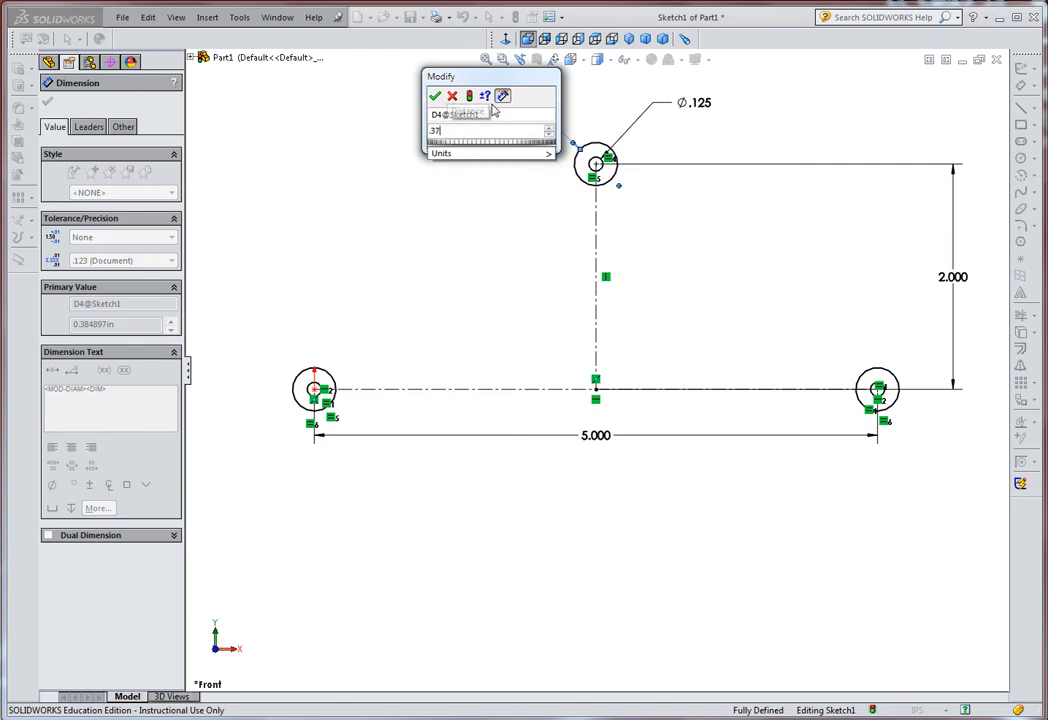
pyautogui.press('Return')
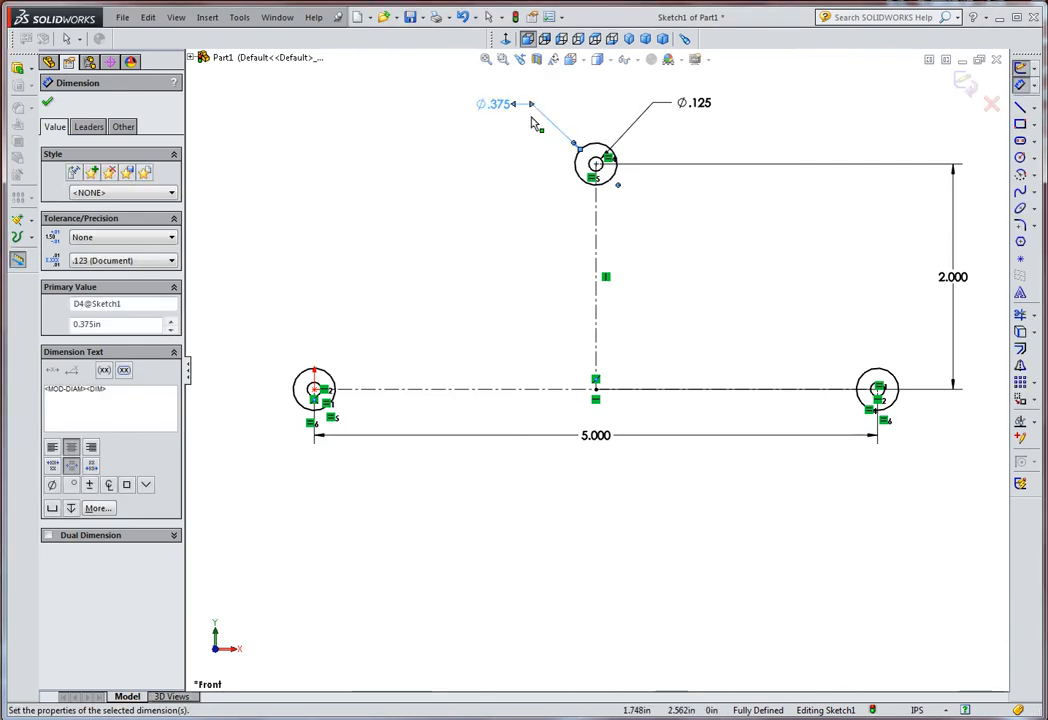
# Step: Draw a line along the upper-left side, tangent to the outer circles at the origin and the apex
pyautogui.click(1020, 107)
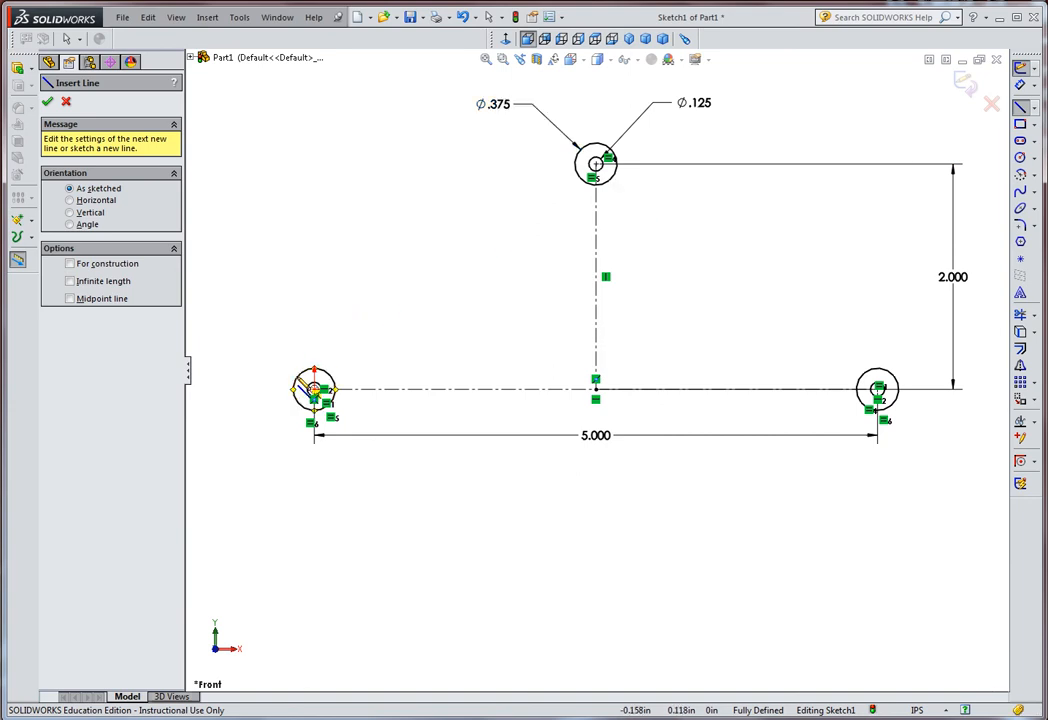
pyautogui.click(313, 389)
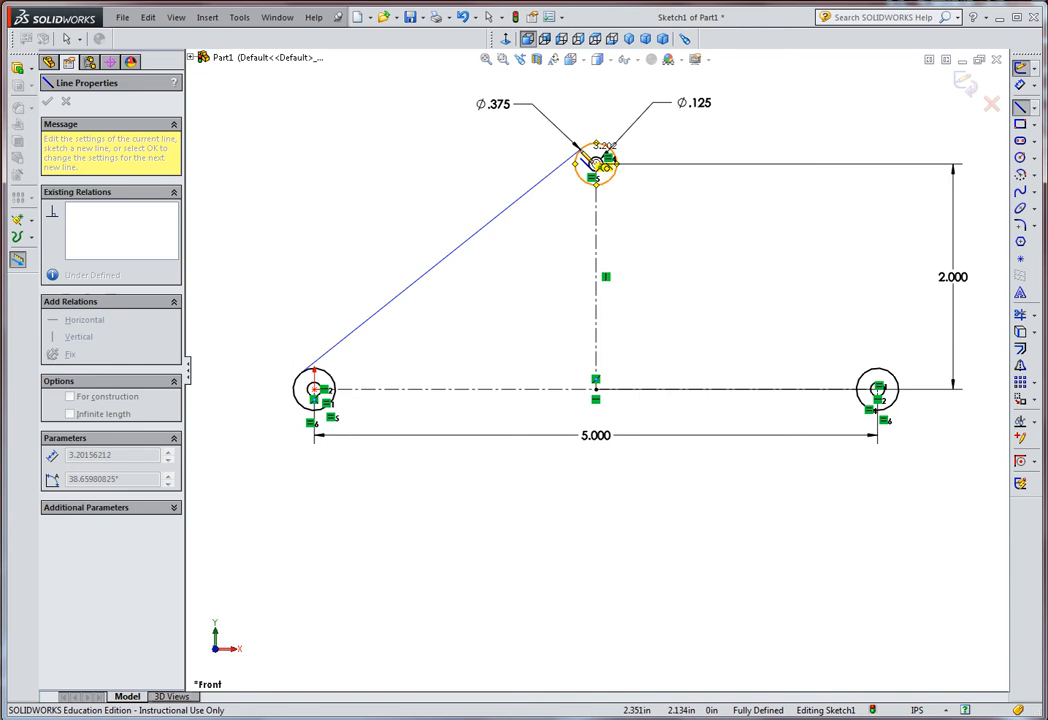
pyautogui.click(580, 152)
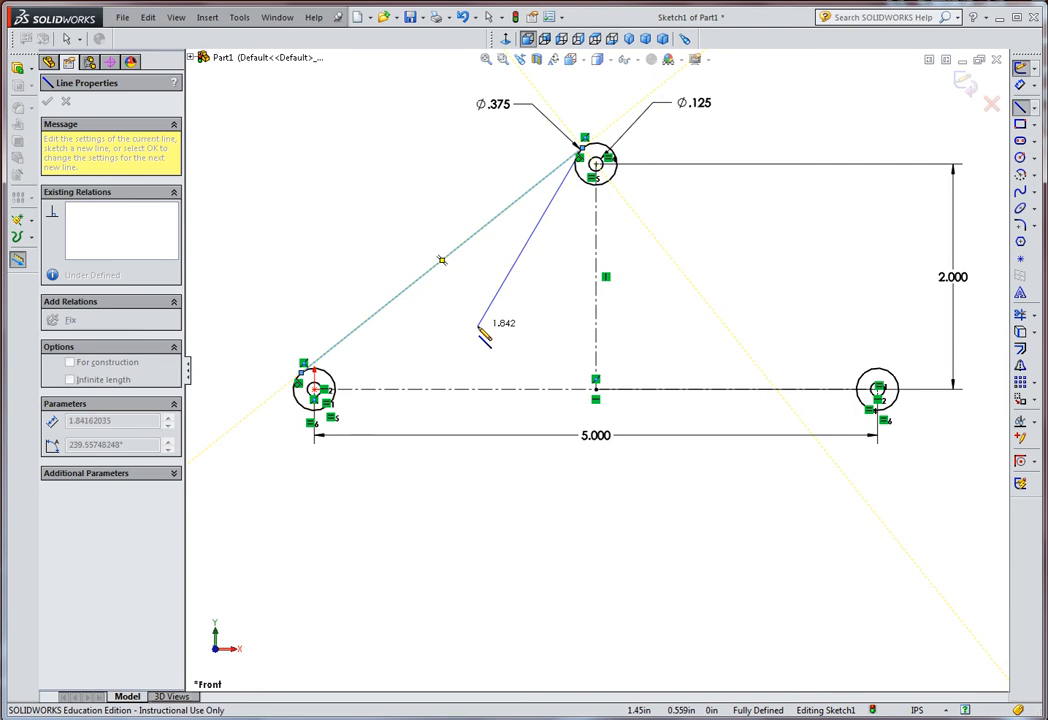
pyautogui.press('Escape')
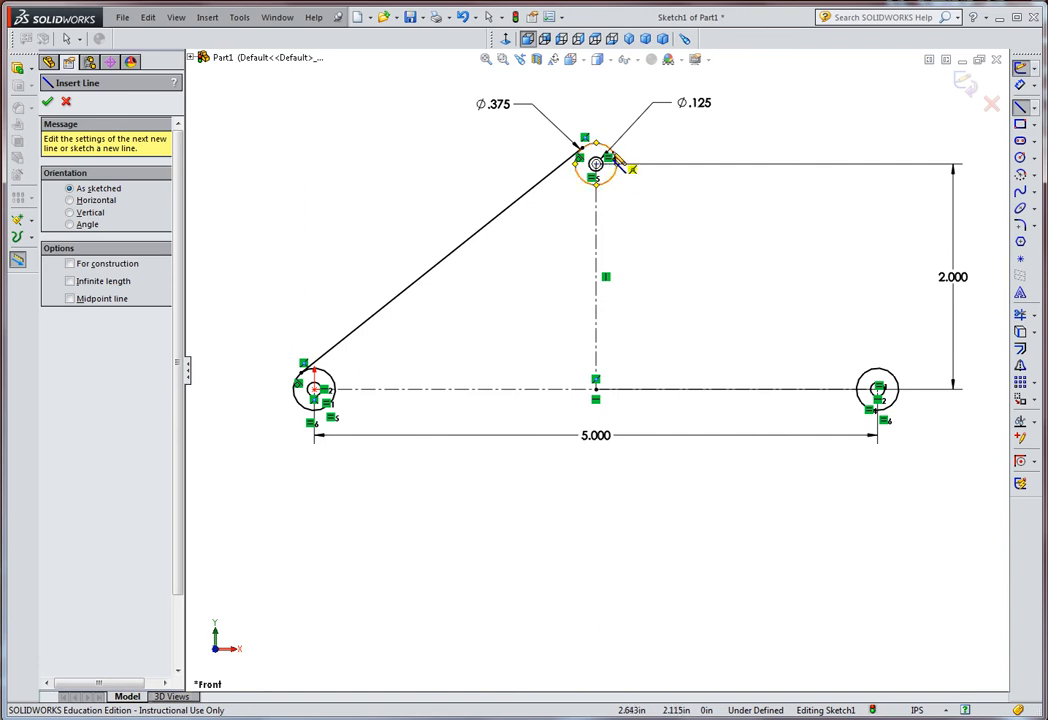
# Step: Draw a sloping line from the upper right of the apex's outer circle, ending tangent to the lower-right outer circle
pyautogui.scroll(-3, 620, 160)
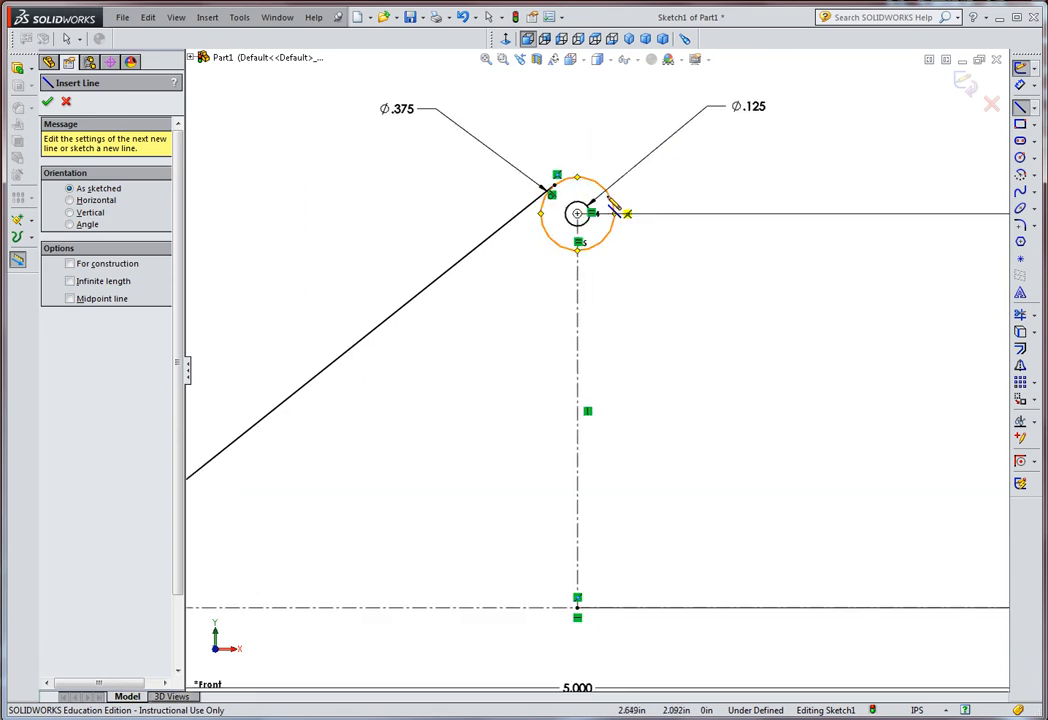
pyautogui.click(607, 193)
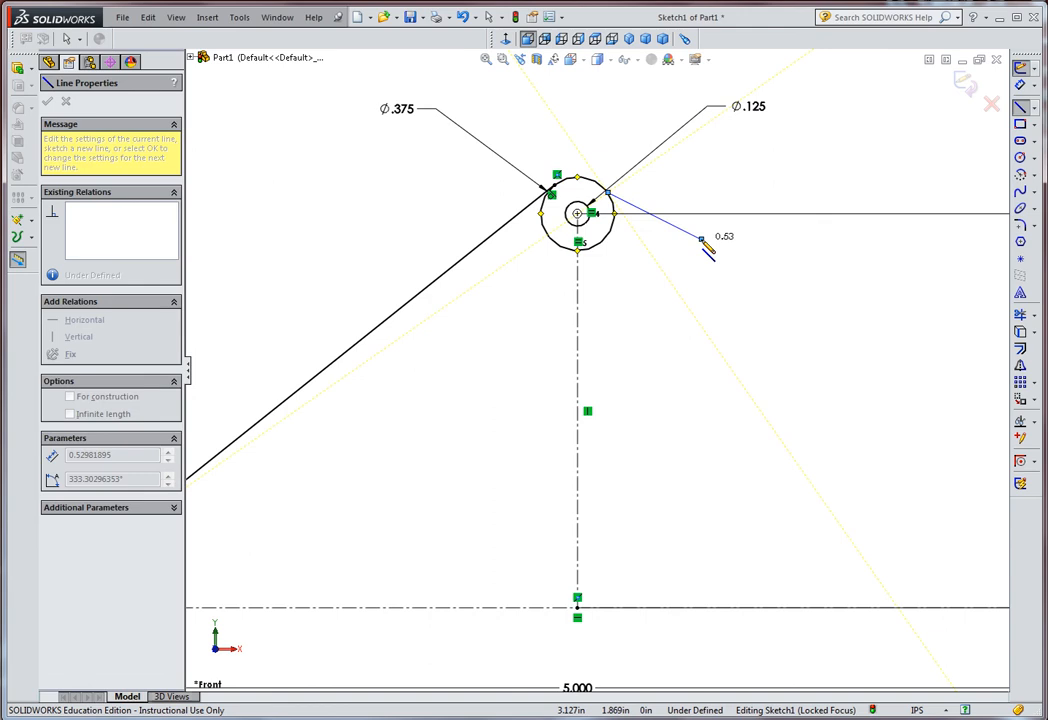
pyautogui.scroll(4, 702, 236)
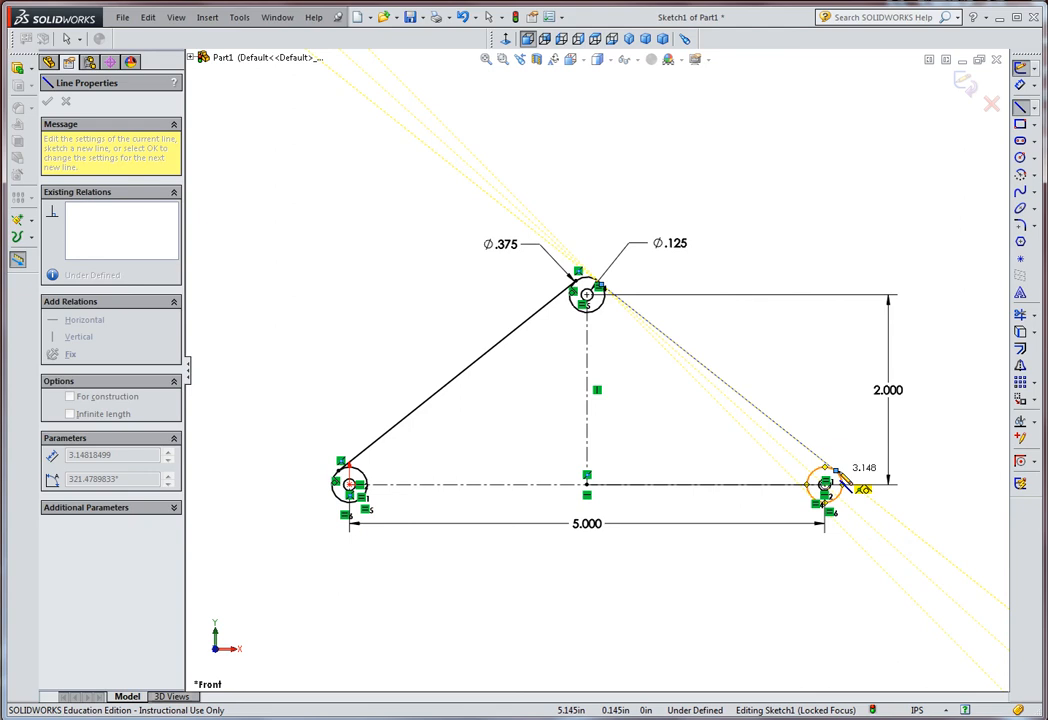
pyautogui.click(836, 478)
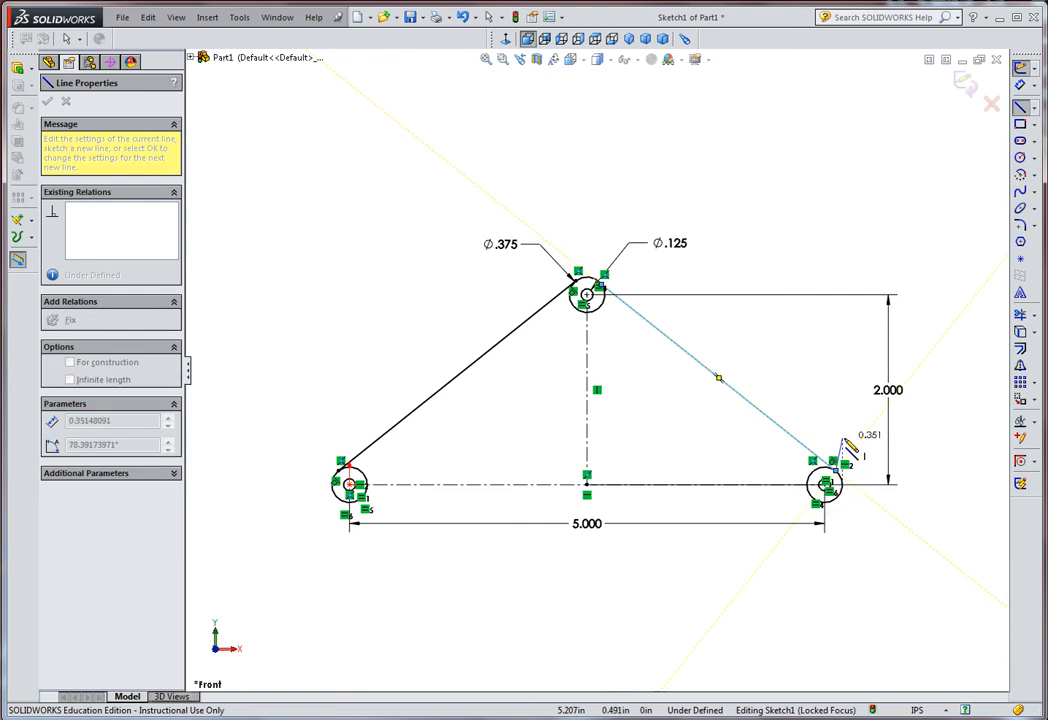
pyautogui.doubleClick(677, 356)
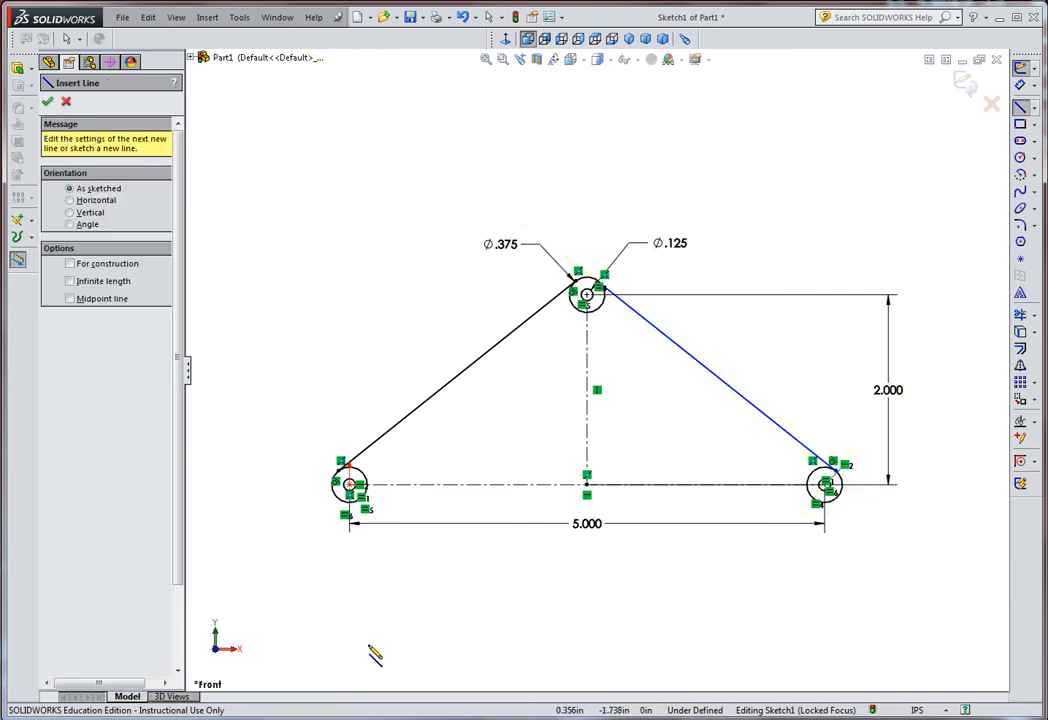
# Step: Draw a horizontal line tangent to the undersides of the two lower outer circles
pyautogui.click(350, 502)
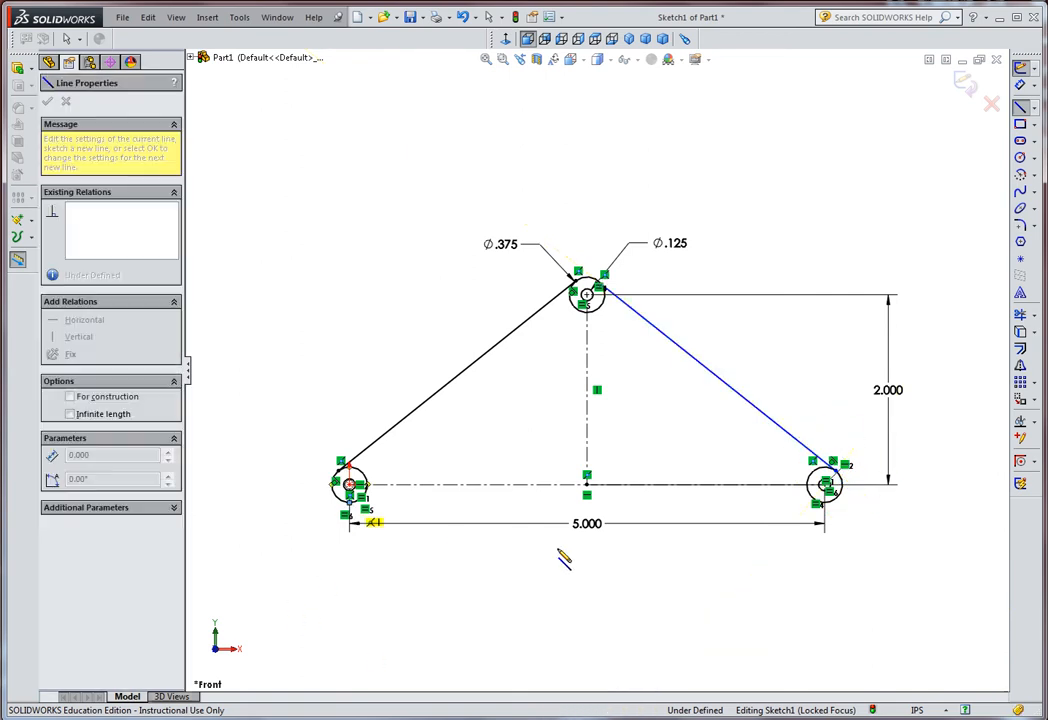
pyautogui.click(822, 502)
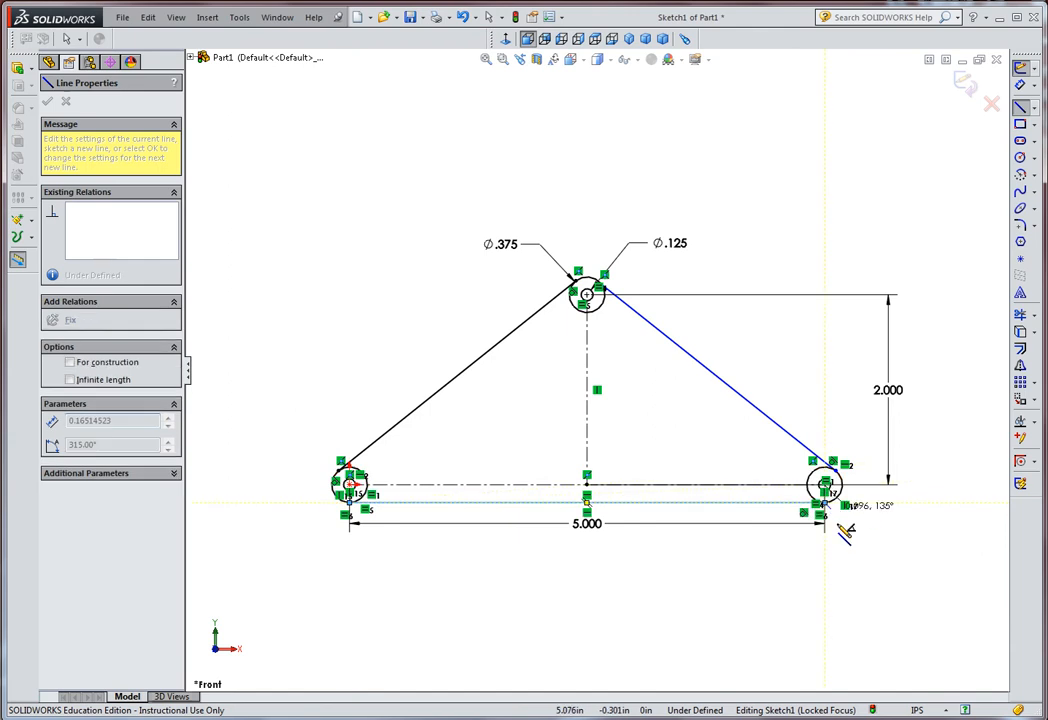
pyautogui.press('Escape')
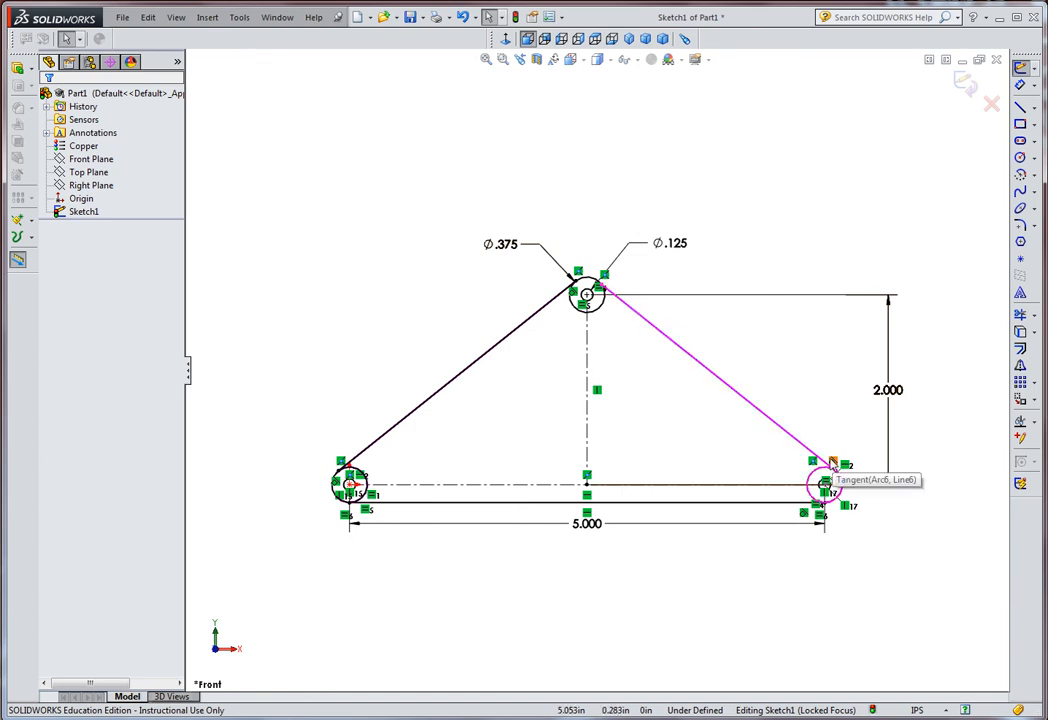
# Step: Move the right sloping line's upper endpoint along the apex's outer circle to test whether the line is tangent there
pyautogui.scroll(-7, 630, 295)
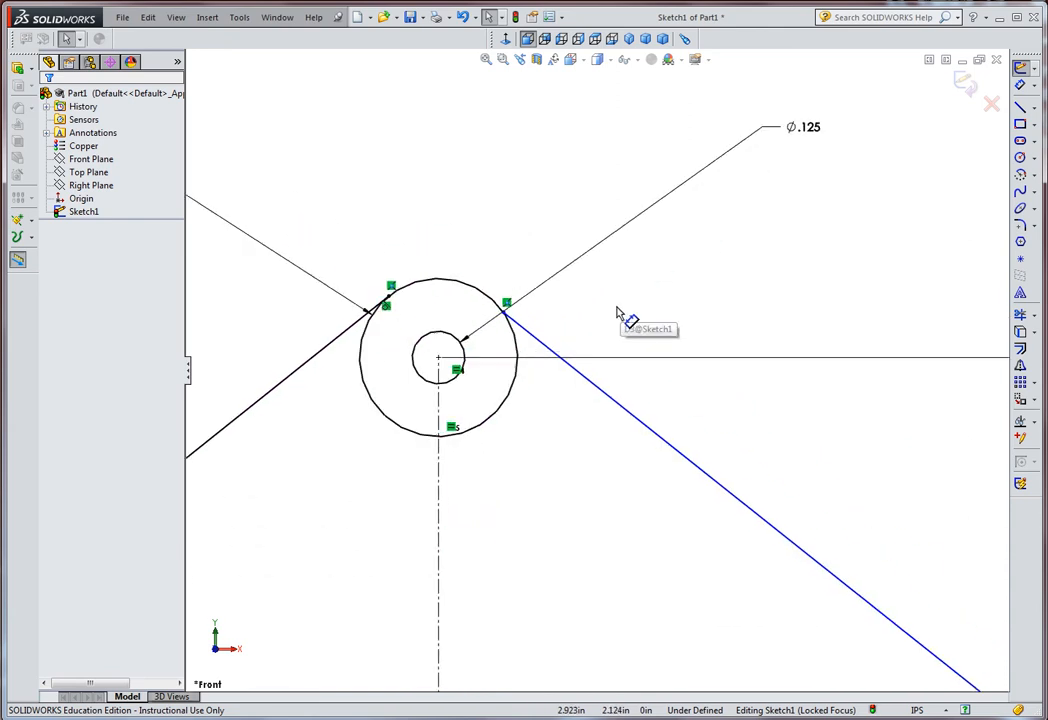
pyautogui.click(488, 298)
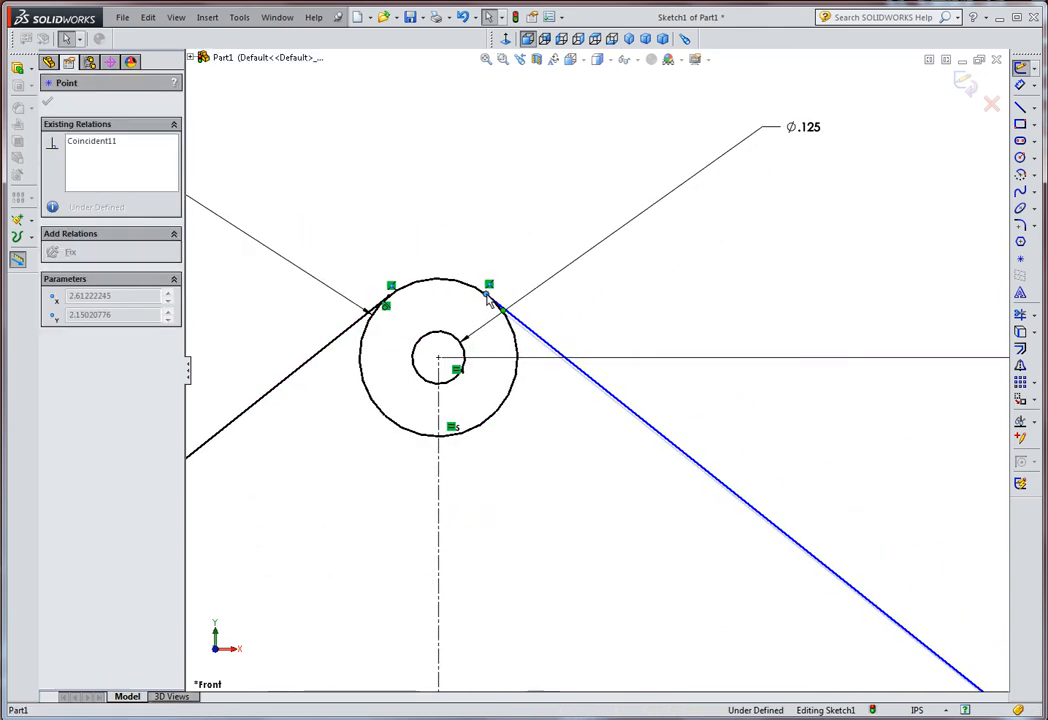
pyautogui.moveTo(488, 300); pyautogui.dragTo(515, 335)
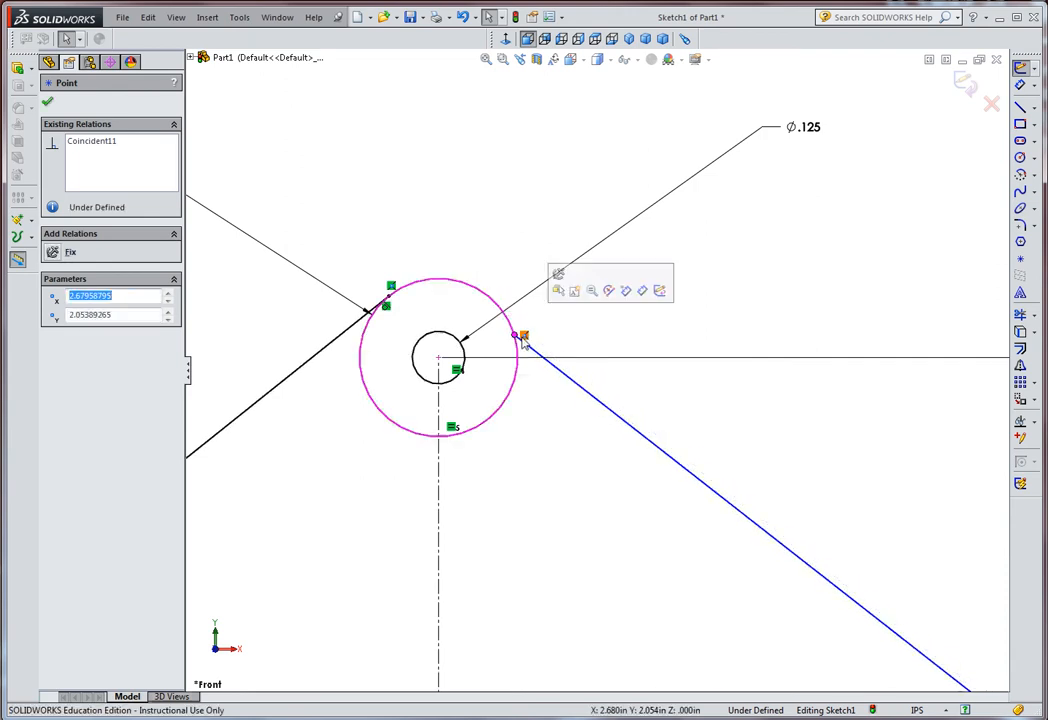
# Step: Add a Tangent relation between the right sloping line and the apex's outer circle
pyautogui.click(576, 384)
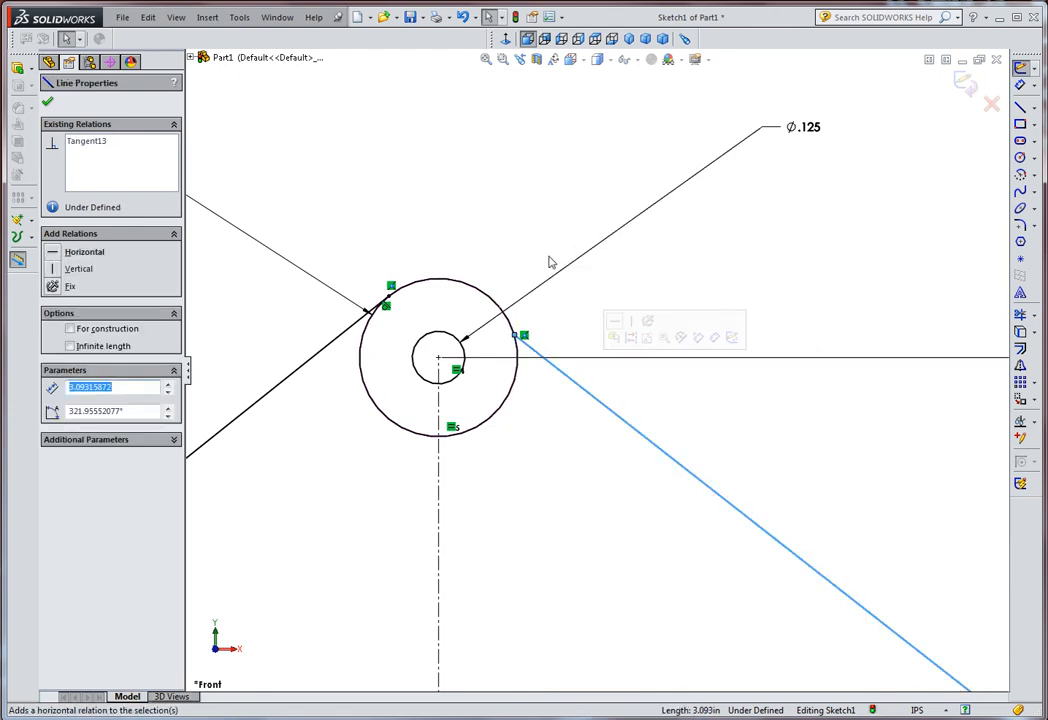
pyautogui.keyDown('ctrl'); pyautogui.click(492, 303); pyautogui.keyUp('ctrl')
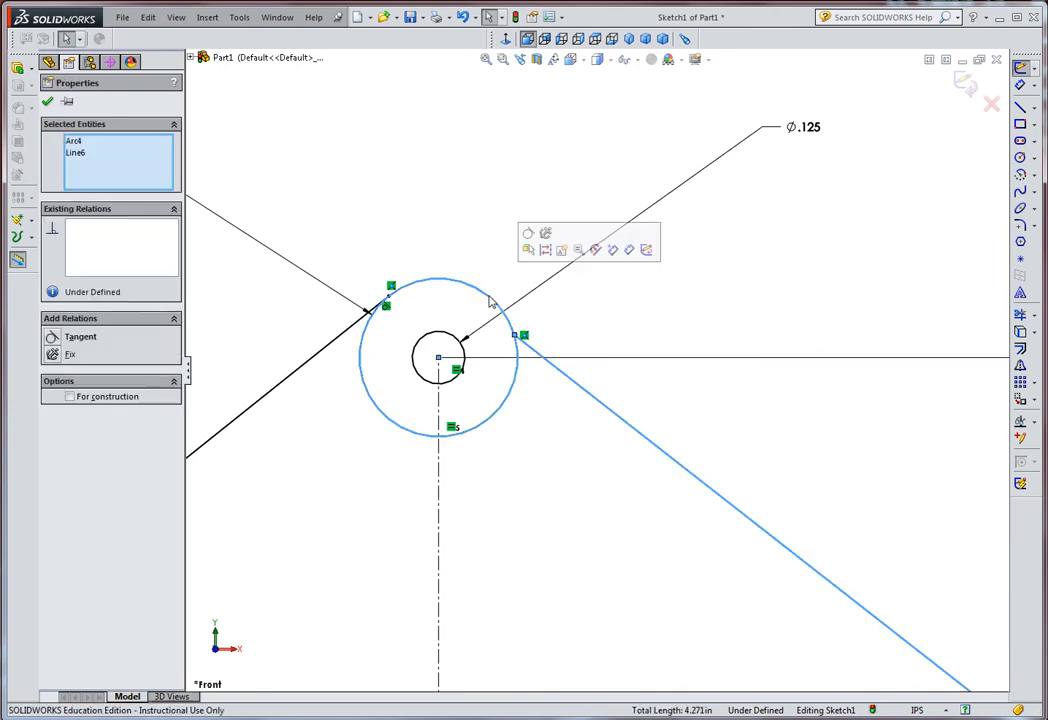
pyautogui.click(528, 233)
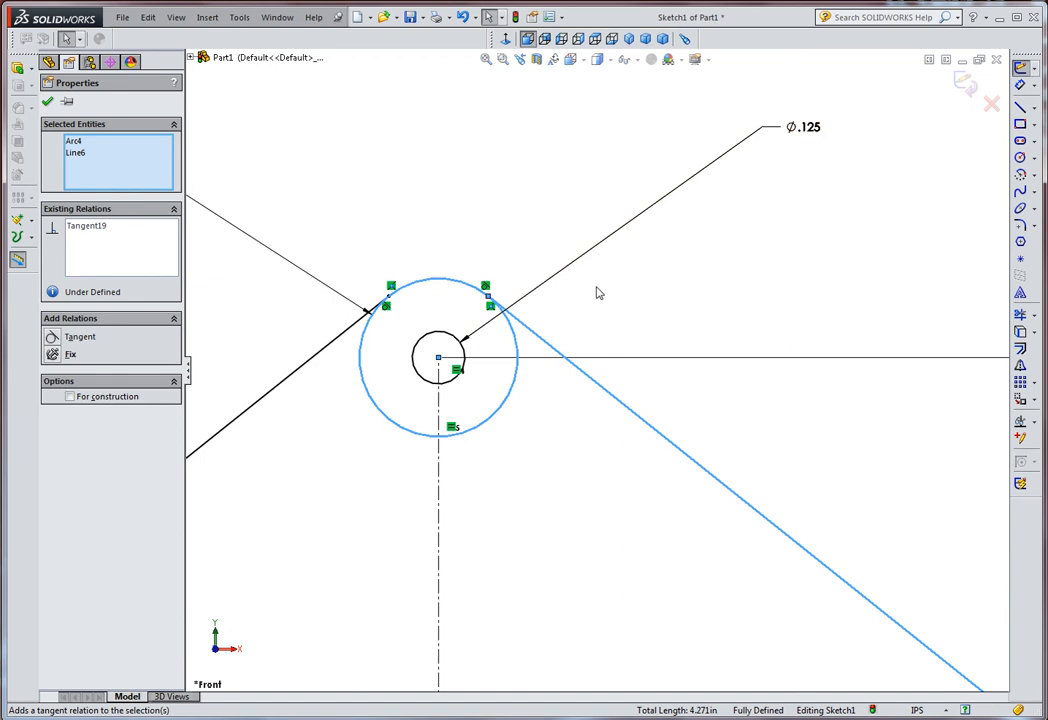
pyautogui.click(47, 101)
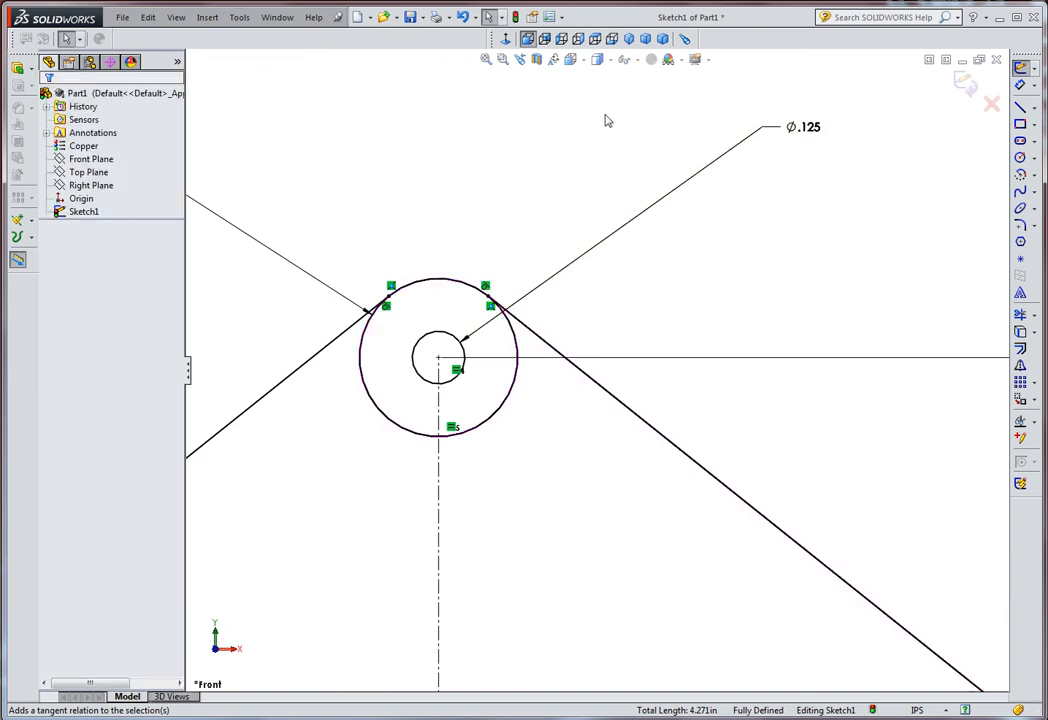
# Step: Fit the whole sketch in view, and hide and redisplay its relation symbols
pyautogui.click(486, 60)
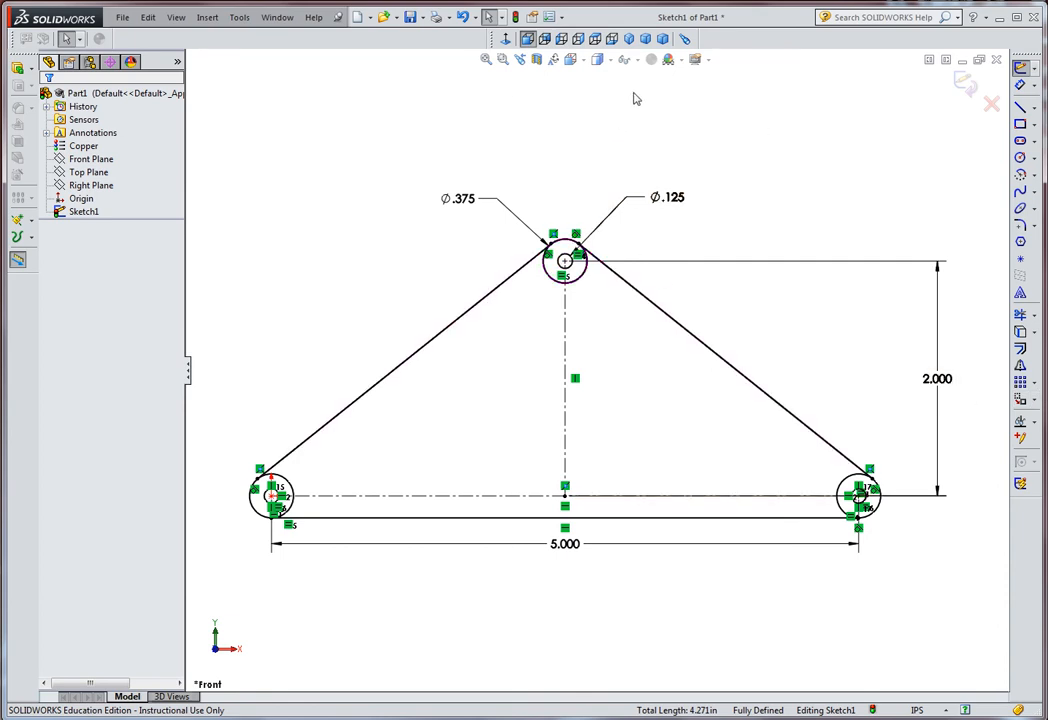
pyautogui.click(624, 61)
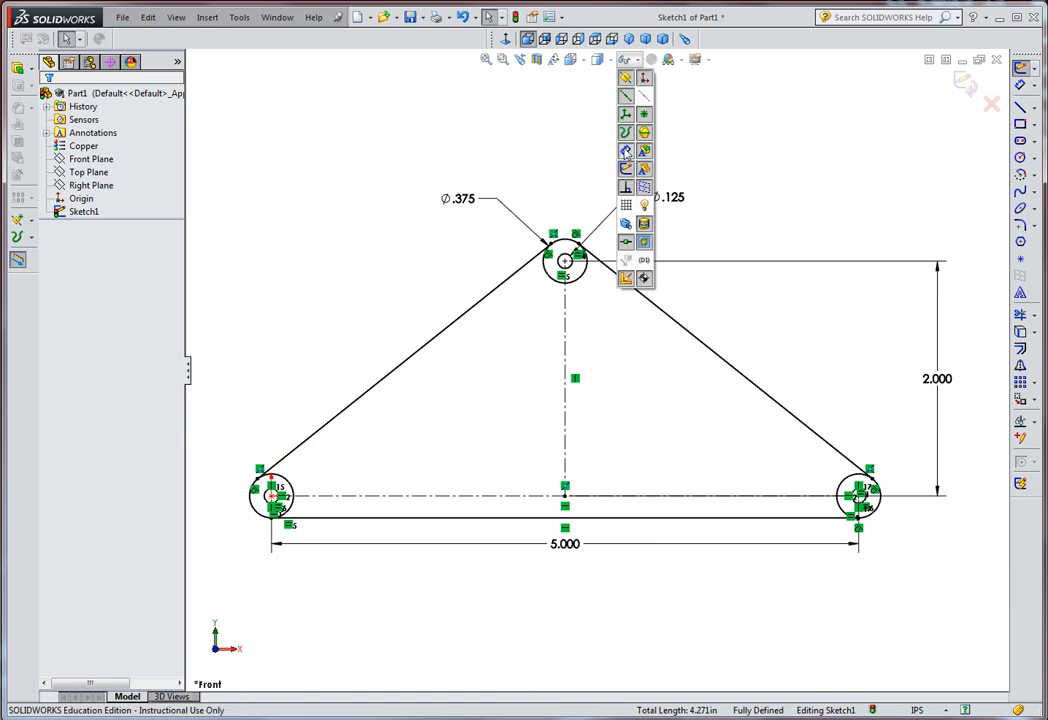
pyautogui.click(626, 188)
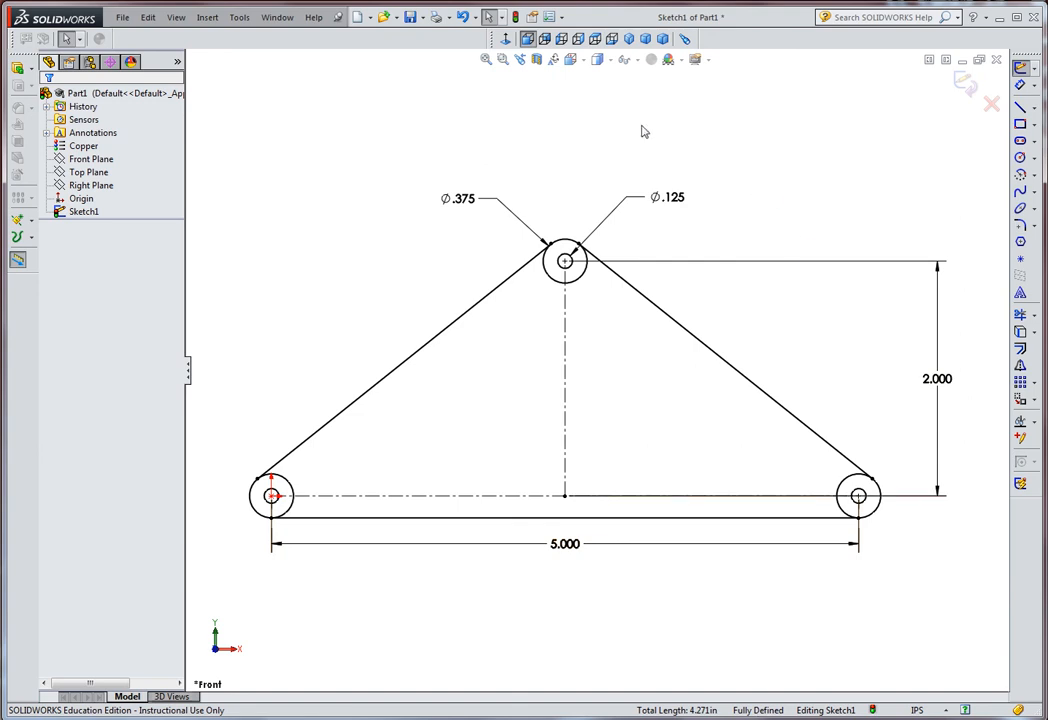
pyautogui.click(626, 60)
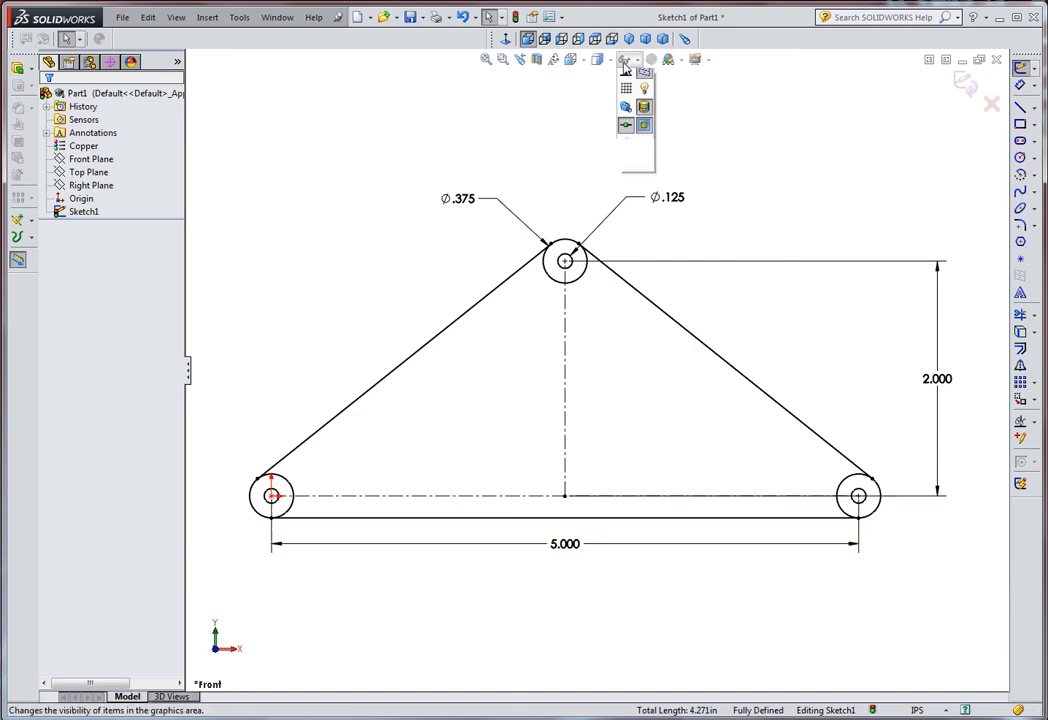
pyautogui.click(625, 188)
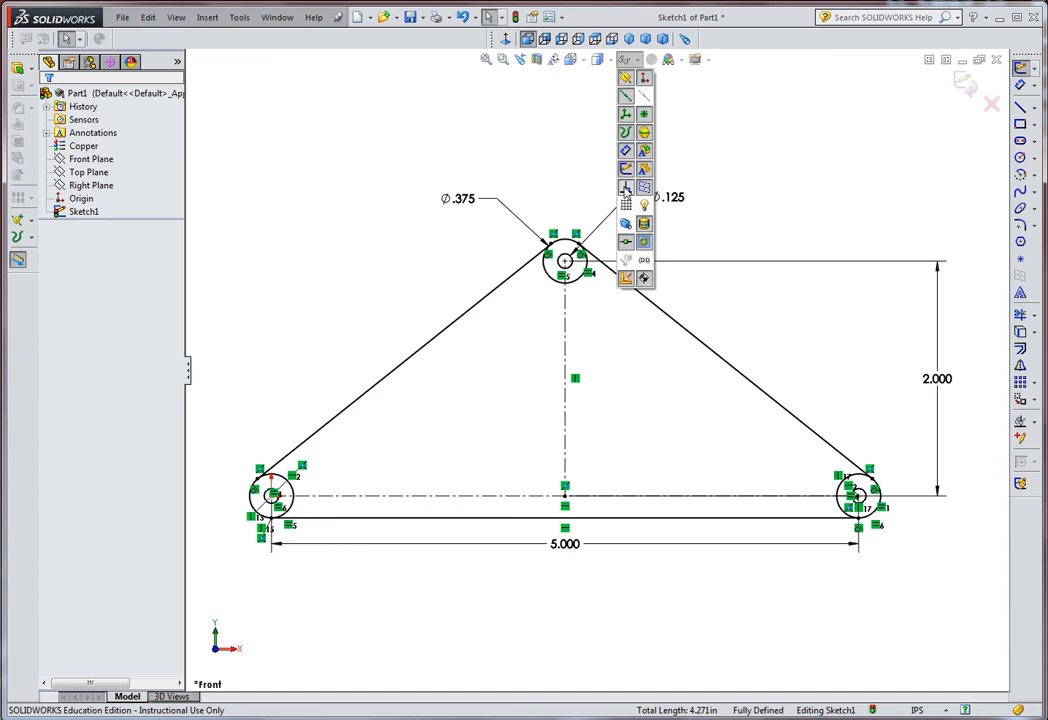
pyautogui.click(445, 114)
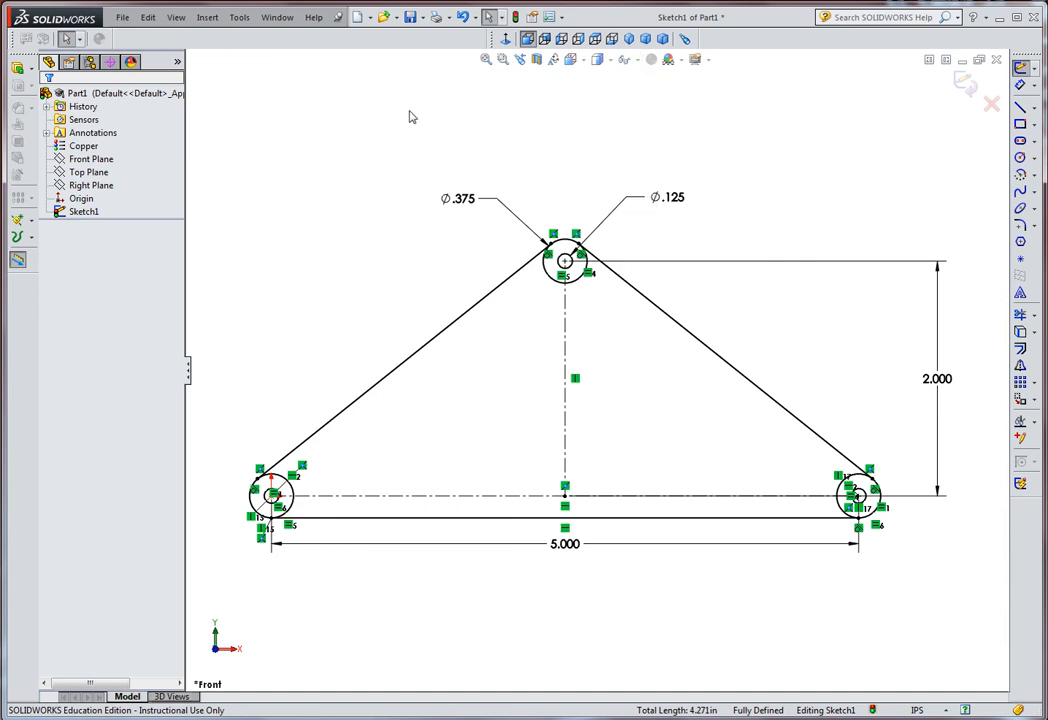
# Step: Set up a blind boss extrusion of the sketch with 0.125 in depth, selecting the large central region as its contour
pyautogui.click(17, 67)
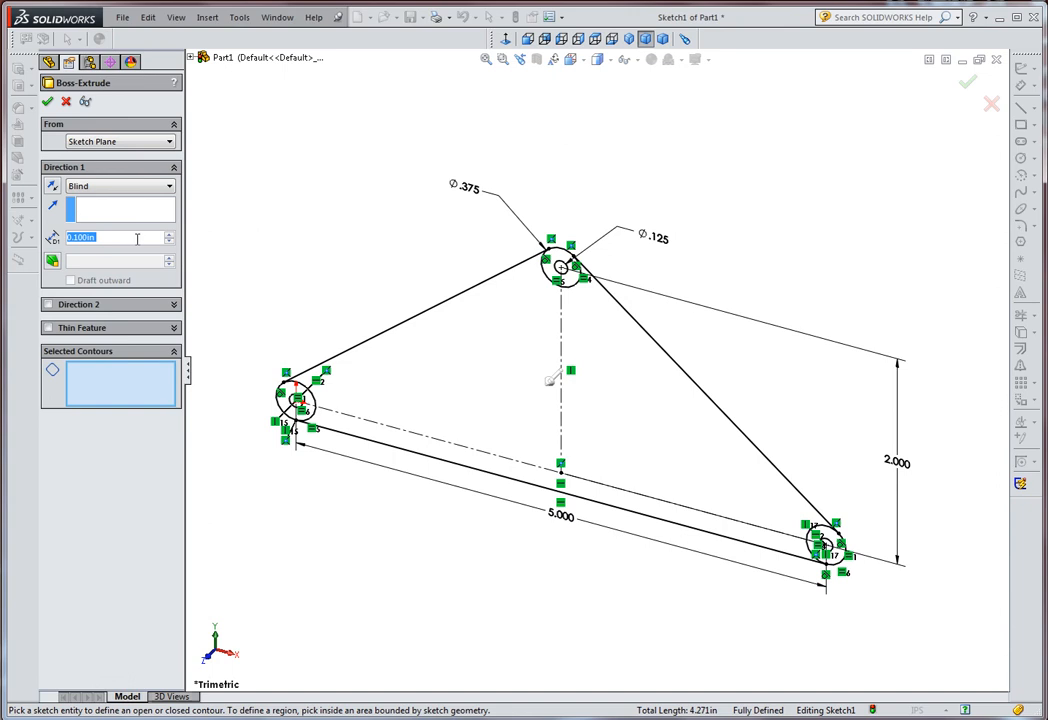
pyautogui.write('.125')
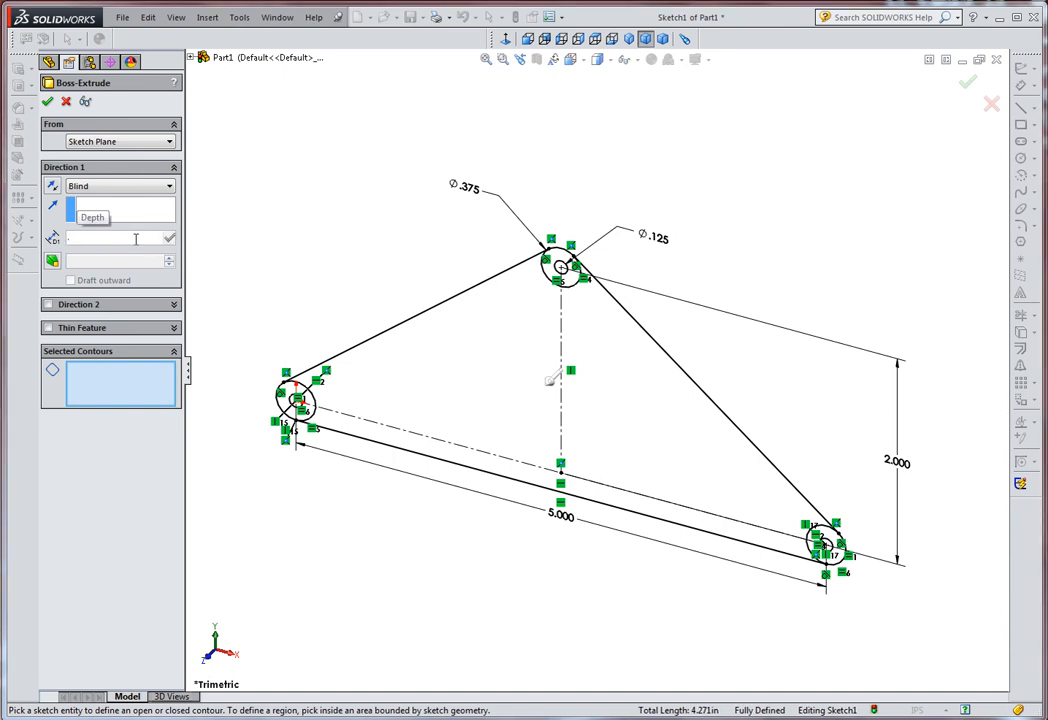
pyautogui.click(122, 397)
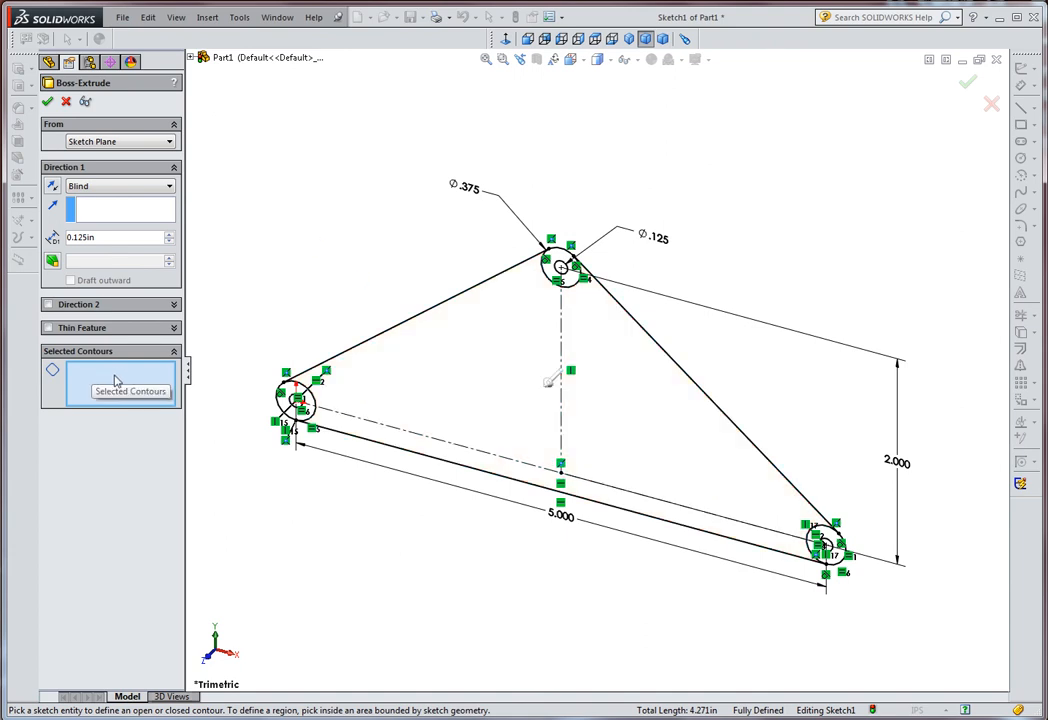
pyautogui.click(480, 380)
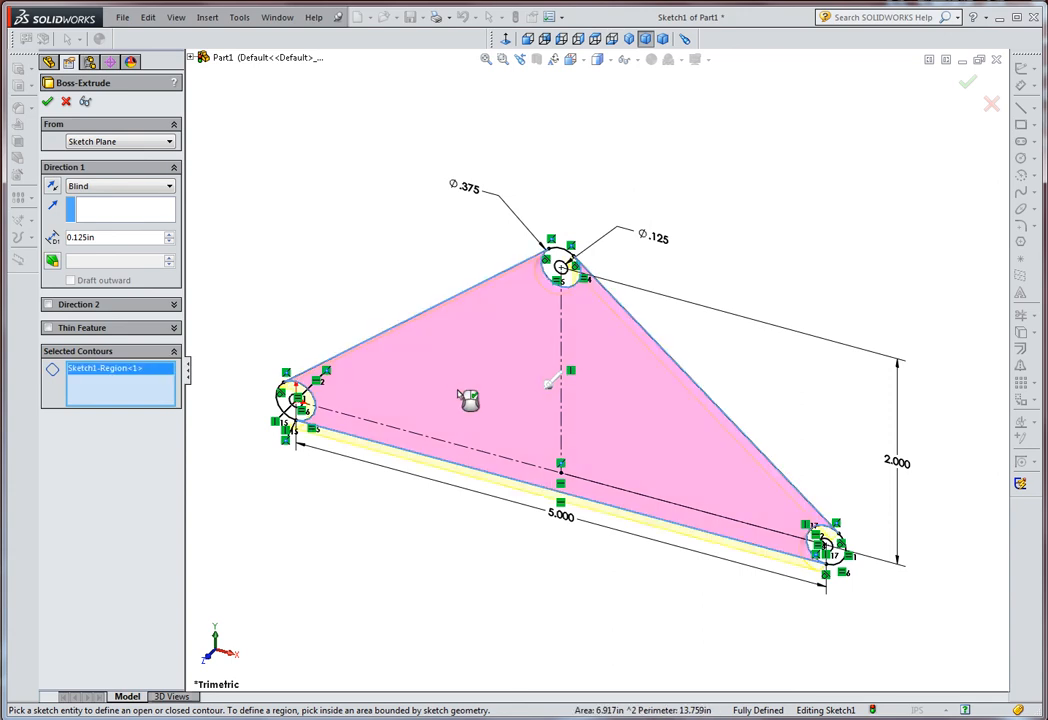
# Step: Add the ring regions around the three corner holes to the extrusion's contours and complete the plate
pyautogui.scroll(-3, 362, 435)
pyautogui.click(300, 384)
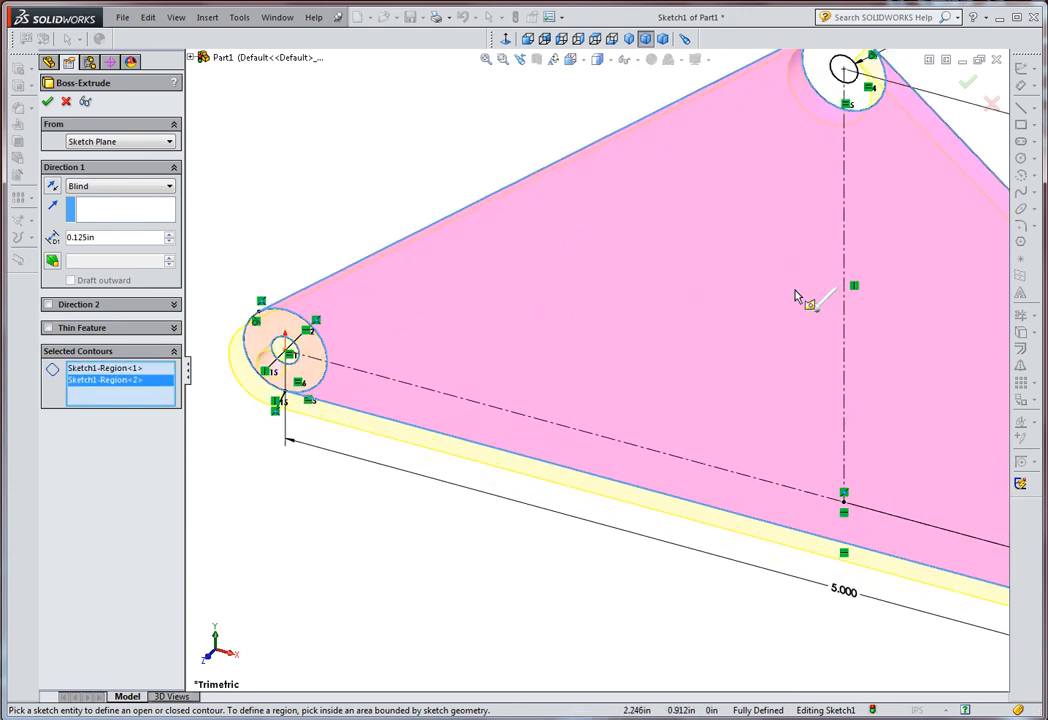
pyautogui.click(822, 84)
pyautogui.scroll(5, 812, 320)
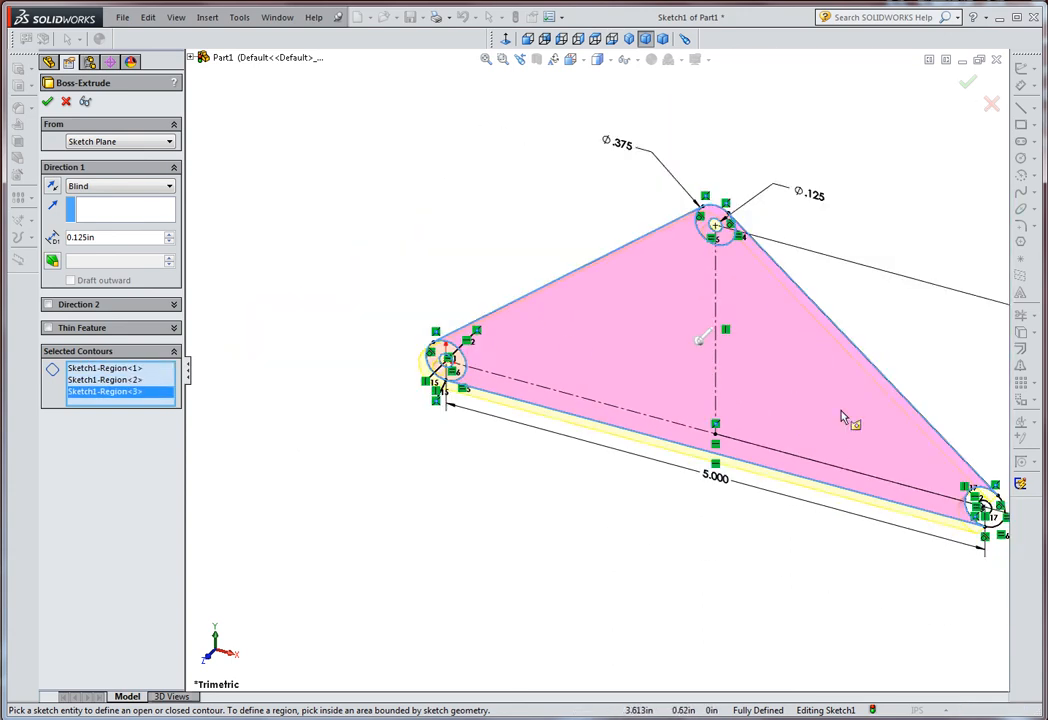
pyautogui.scroll(-6, 819, 482)
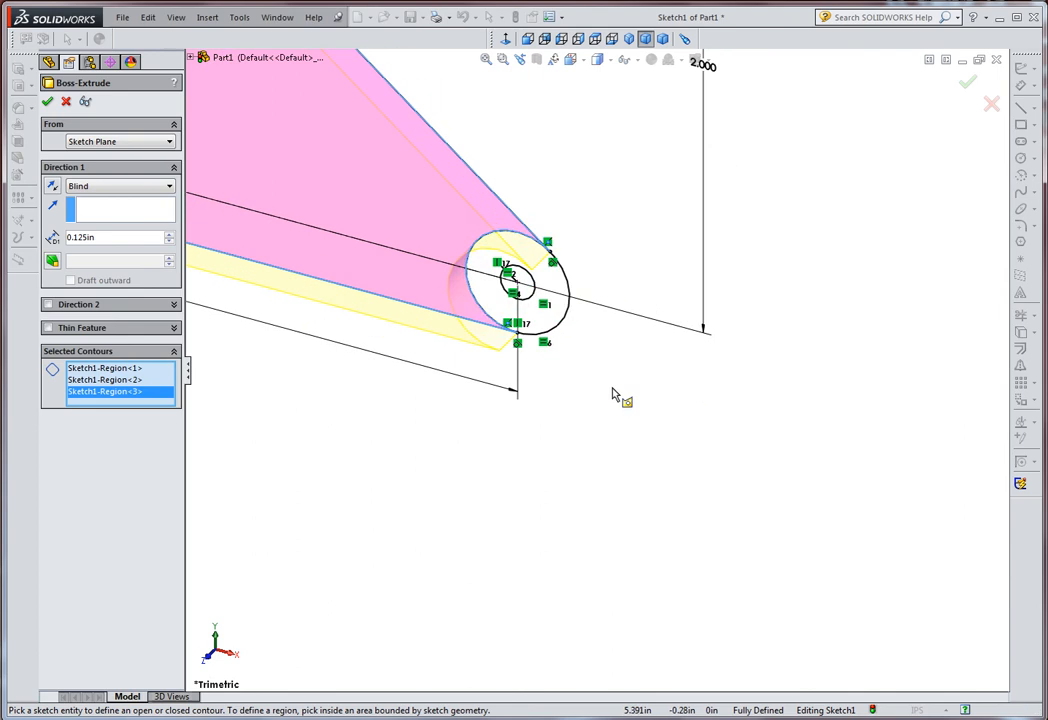
pyautogui.click(559, 320)
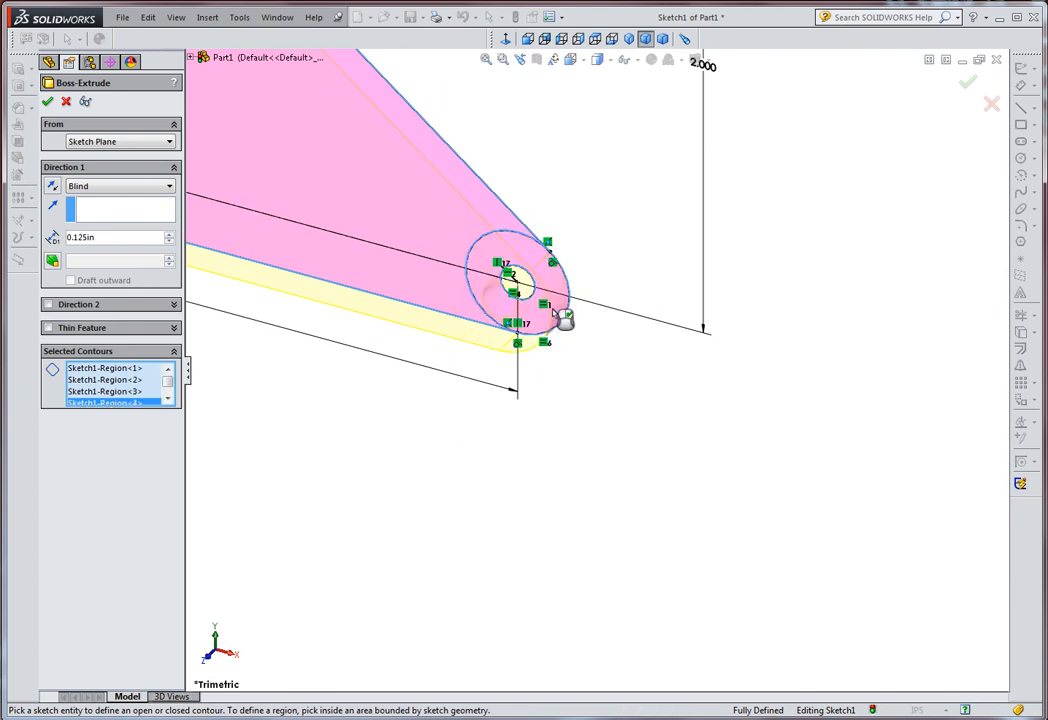
pyautogui.click(47, 101)
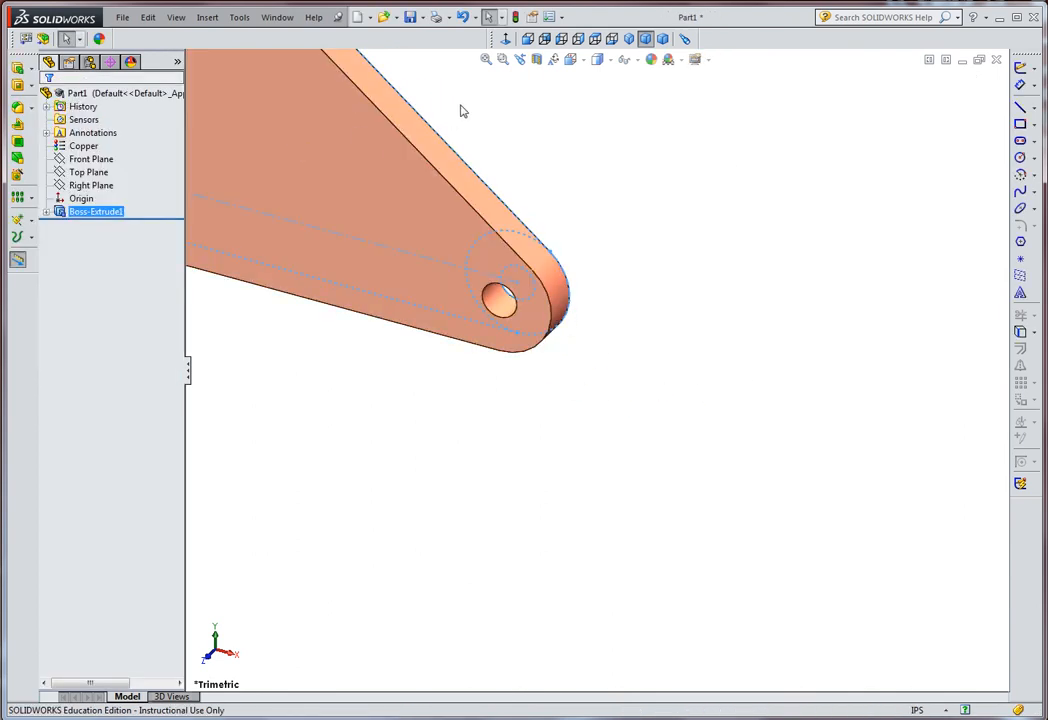
pyautogui.click(486, 59)
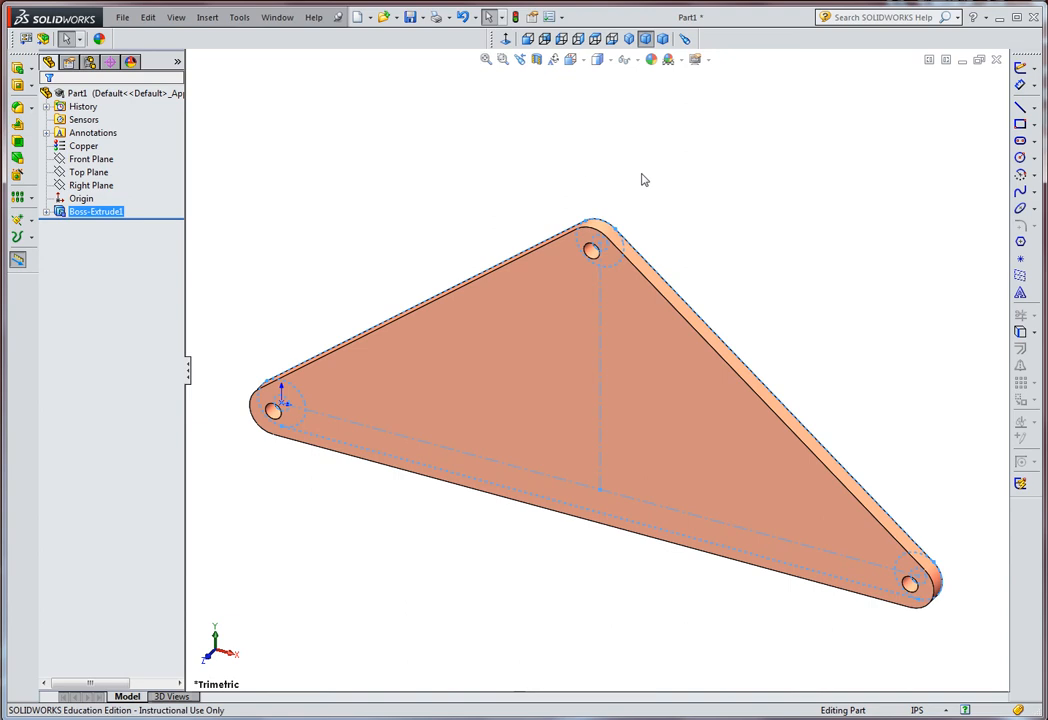
pyautogui.click(754, 207)
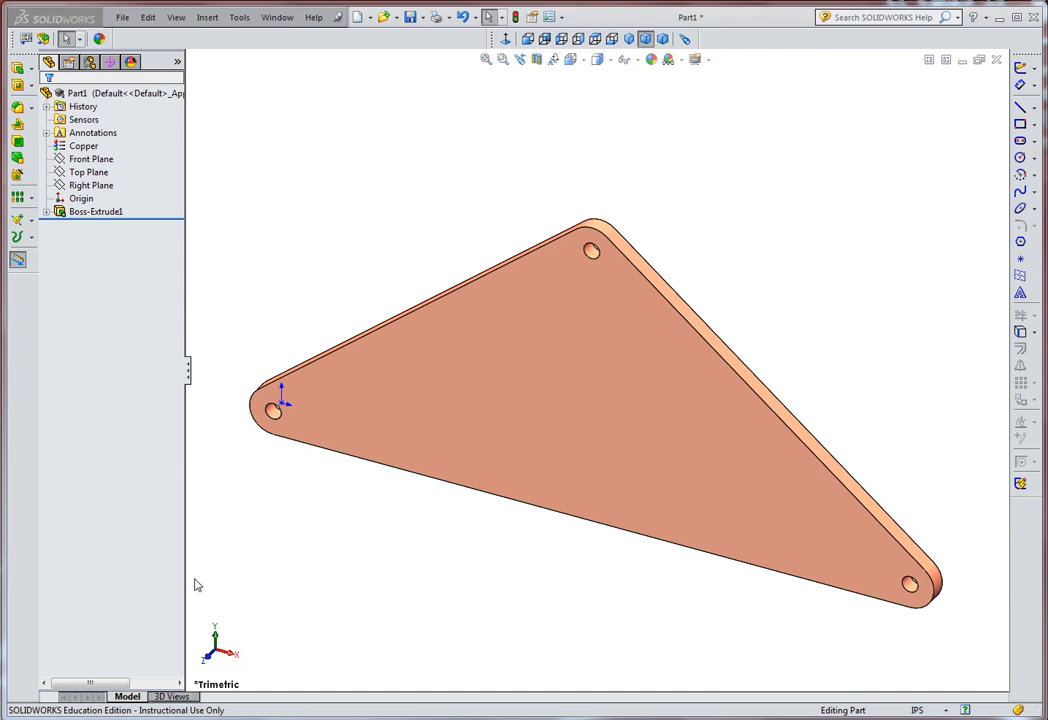
# Step: Save the part as "3 JOINT LINK 5 2" in the RBE 2001 LAB 1 DEMO folder
pyautogui.click(410, 19)
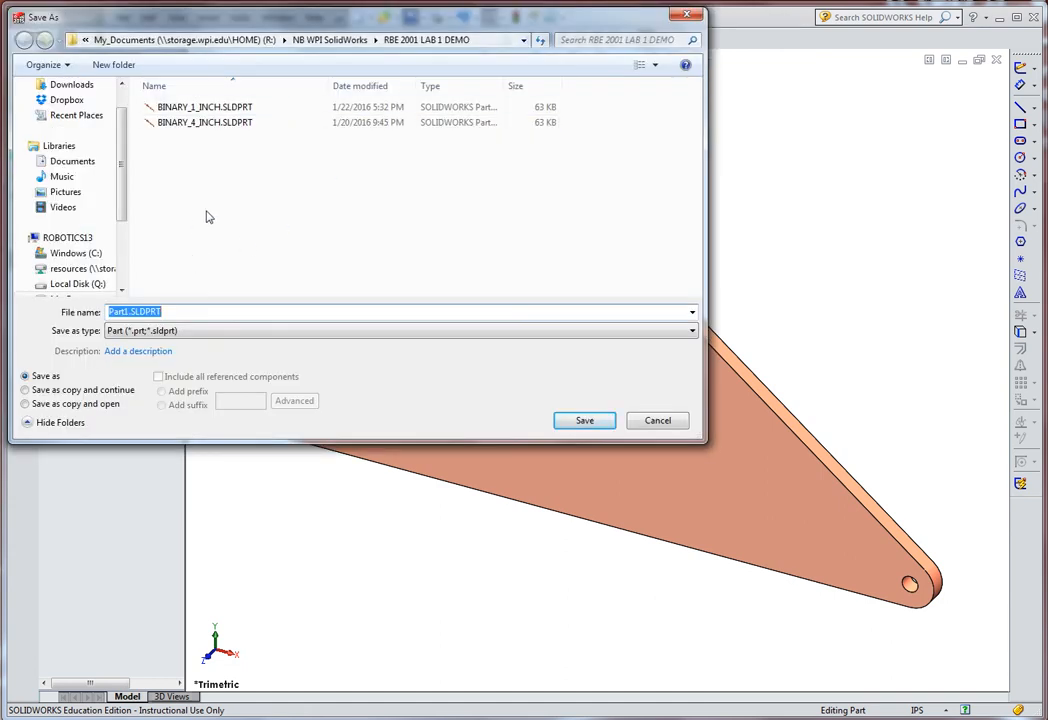
pyautogui.click(180, 311)
pyautogui.moveTo(127, 311); pyautogui.dragTo(93, 312)
pyautogui.write('3 JOINT LINK')
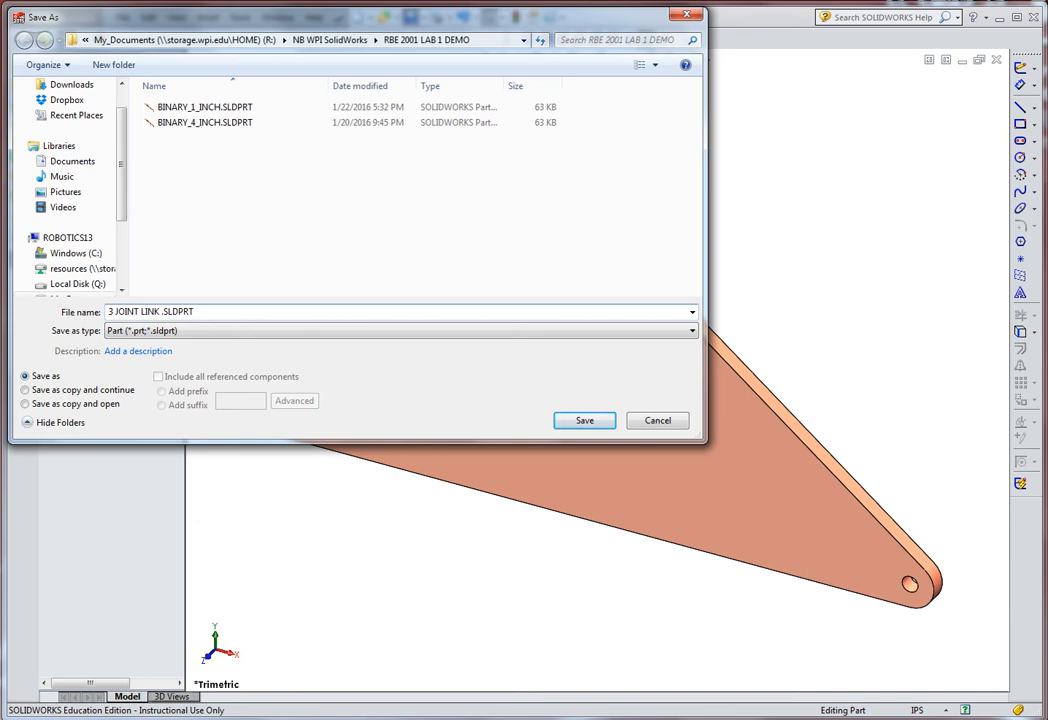
pyautogui.write(' 5 2')
pyautogui.click(585, 422)
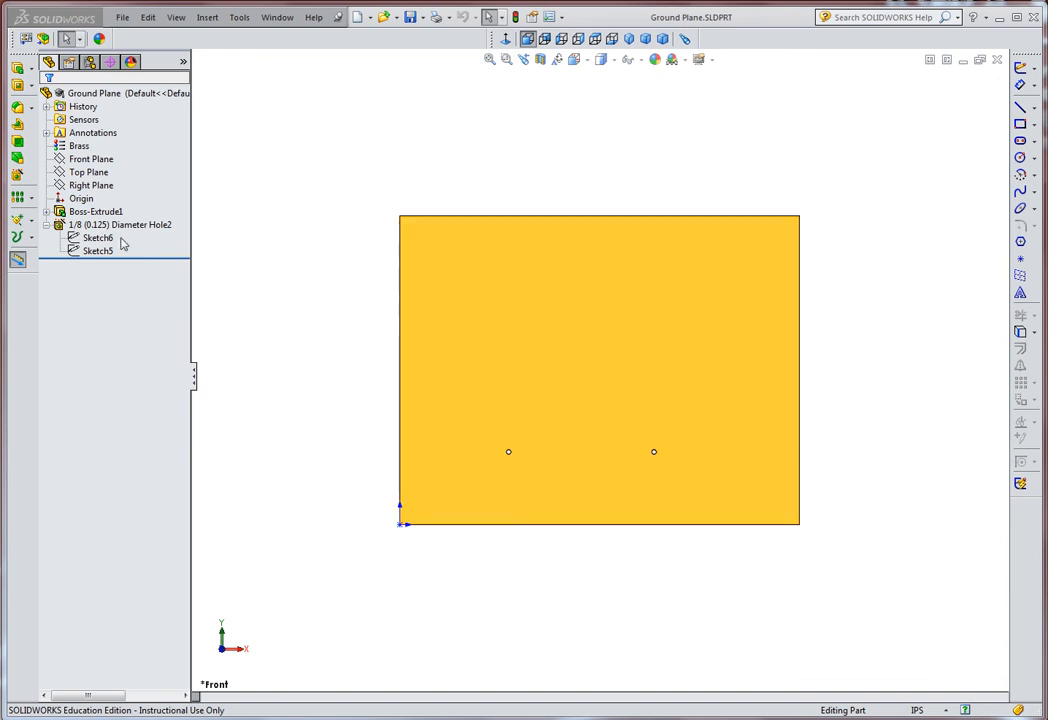
# Step: Display the dimensions of the Ground Plane's base extrusion and of the sketch that positions its two holes
pyautogui.click(74, 214)
pyautogui.click(443, 274)
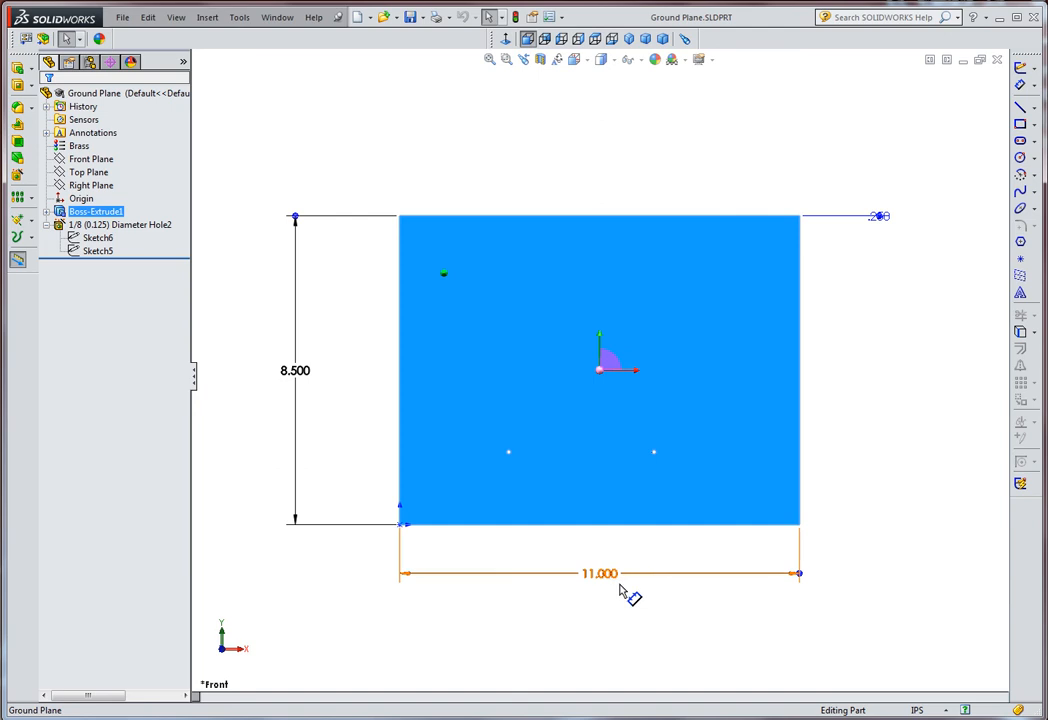
pyautogui.click(99, 241)
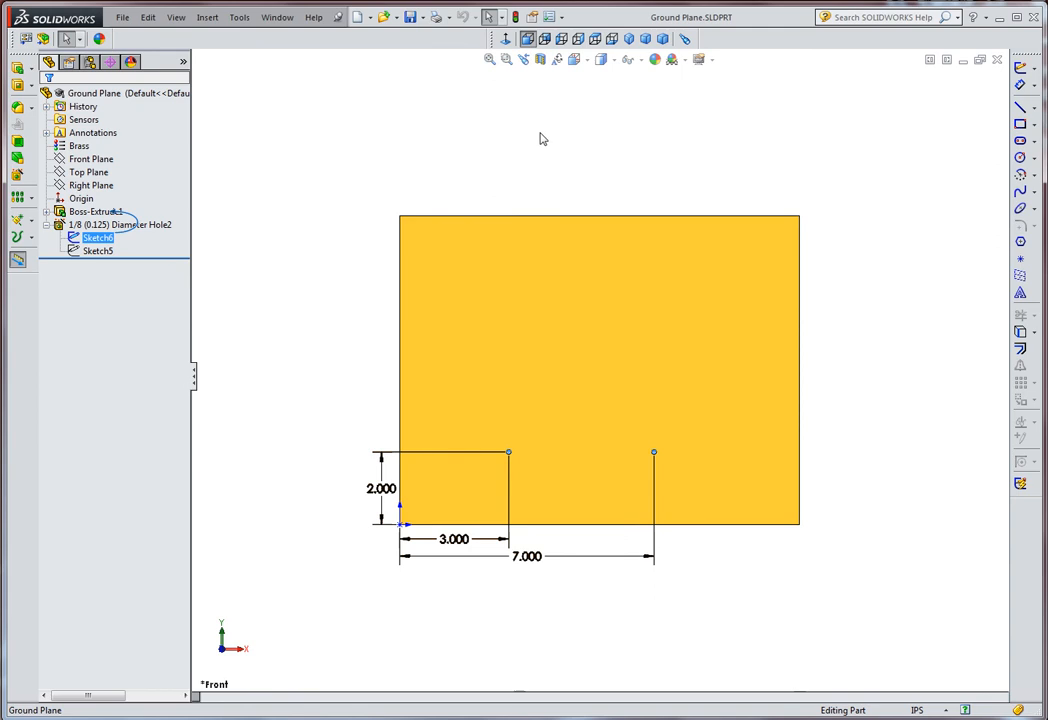
pyautogui.click(140, 224)
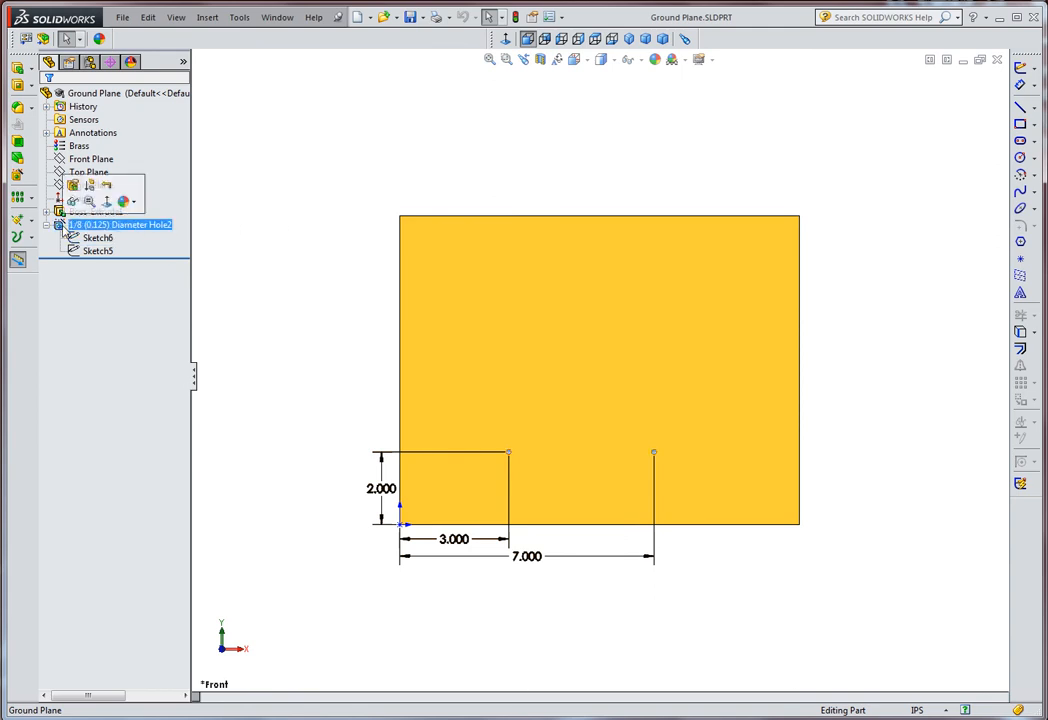
pyautogui.click(335, 185)
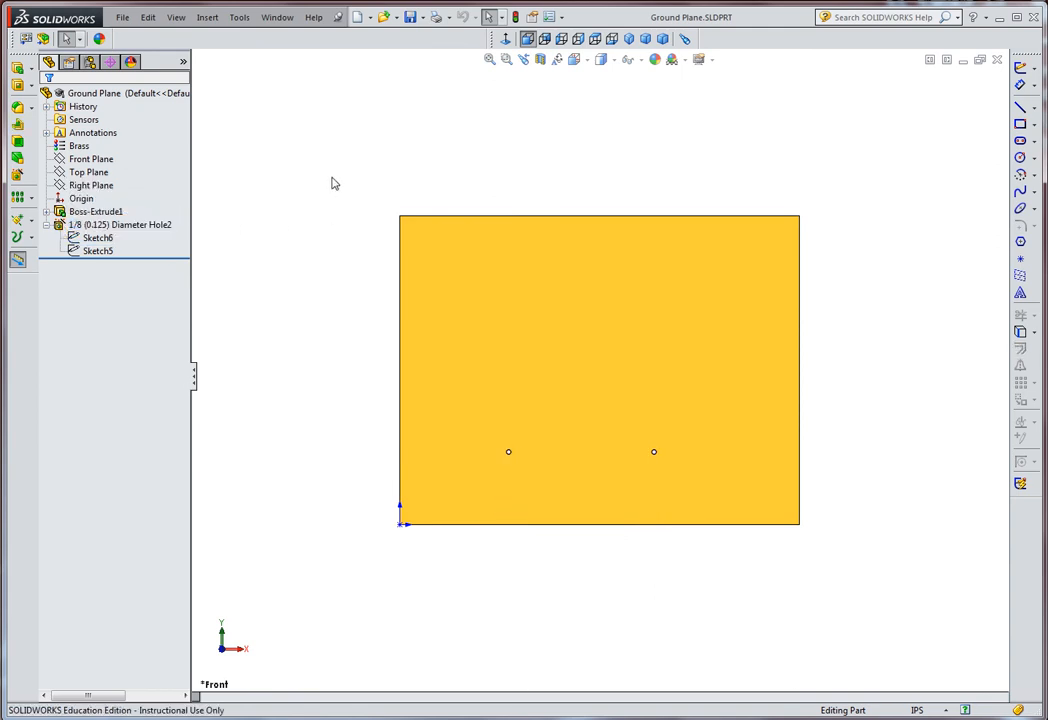
# Step: Check the Ground Plane's material entry and display the Material Databases folders in the system file locations
pyautogui.doubleClick(74, 146)
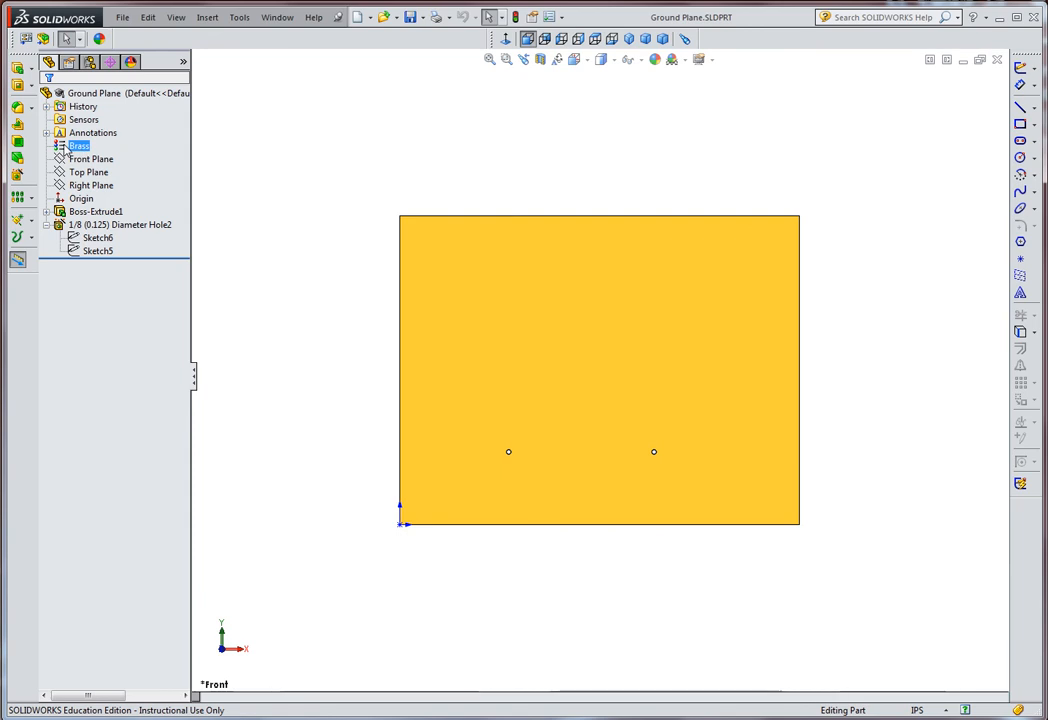
pyautogui.click(421, 123)
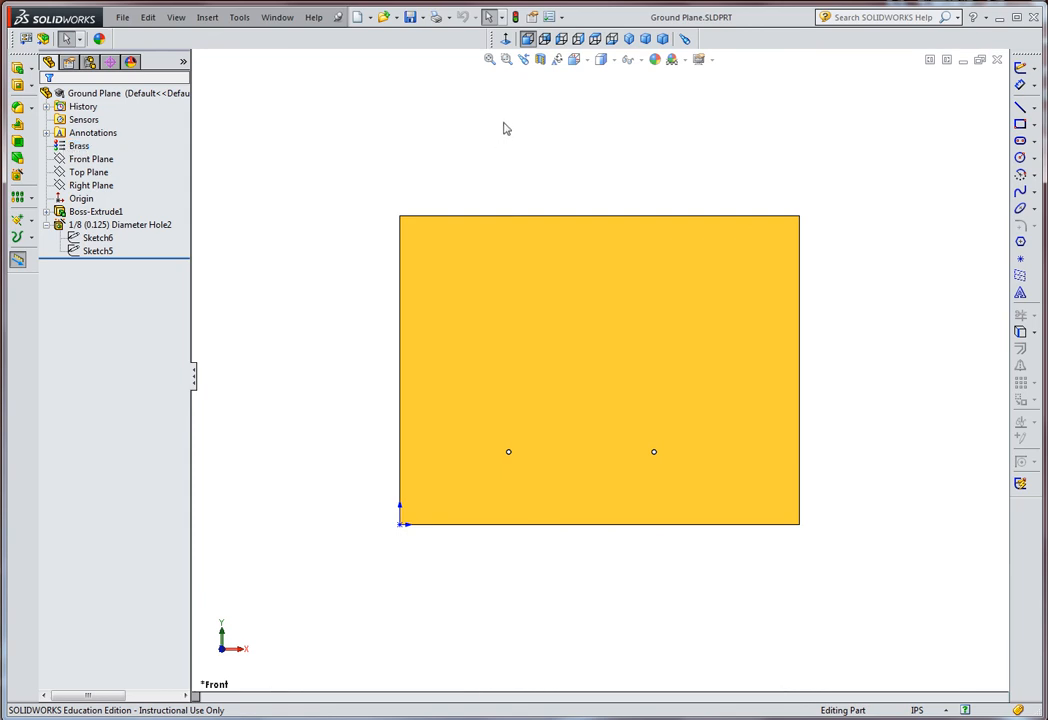
pyautogui.click(548, 17)
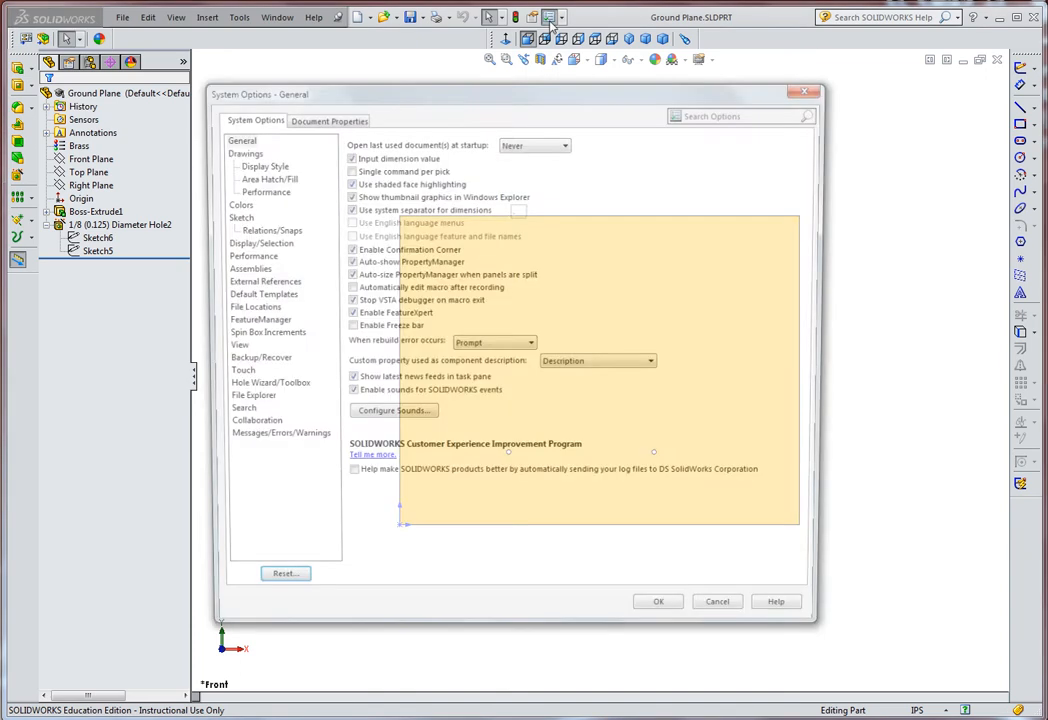
pyautogui.click(252, 308)
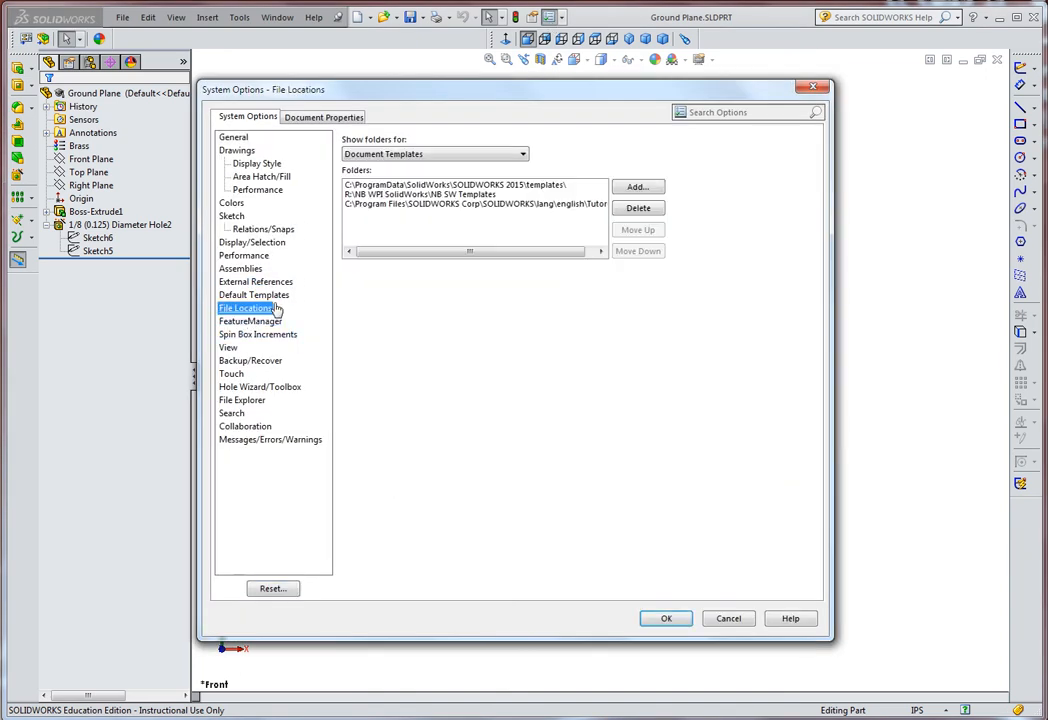
pyautogui.click(489, 156)
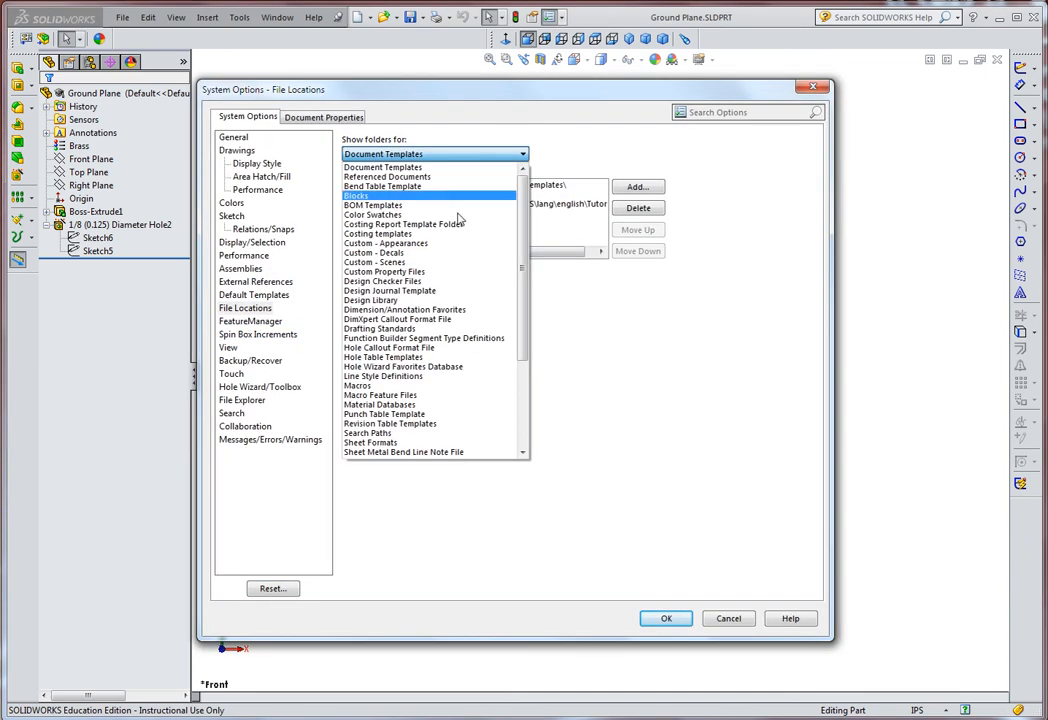
pyautogui.click(380, 404)
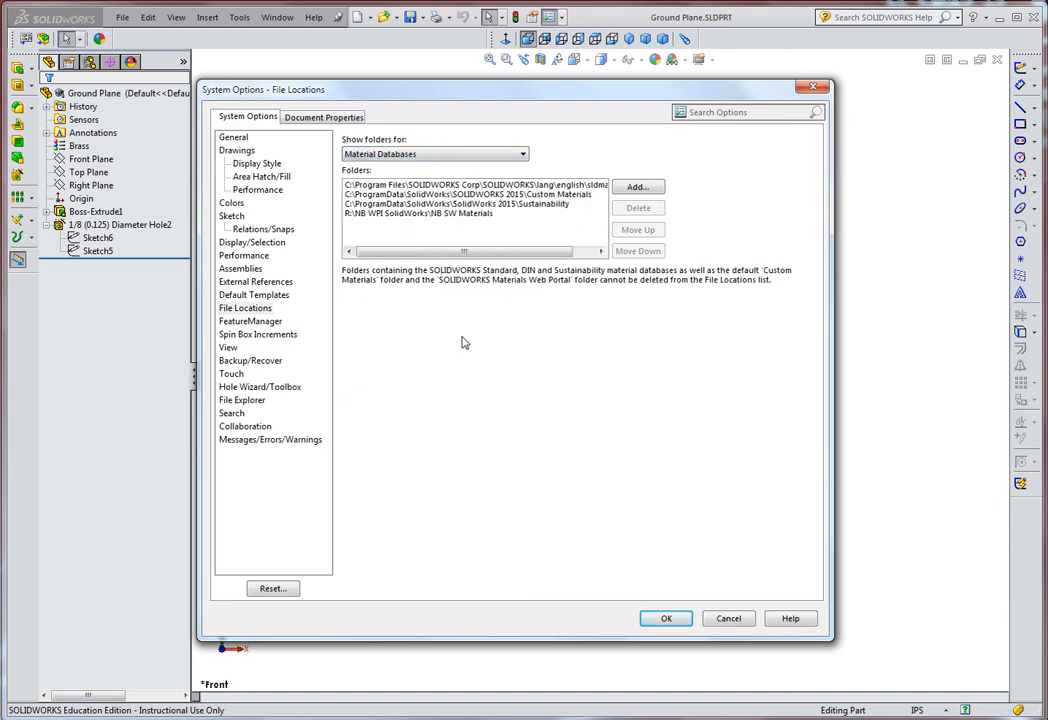